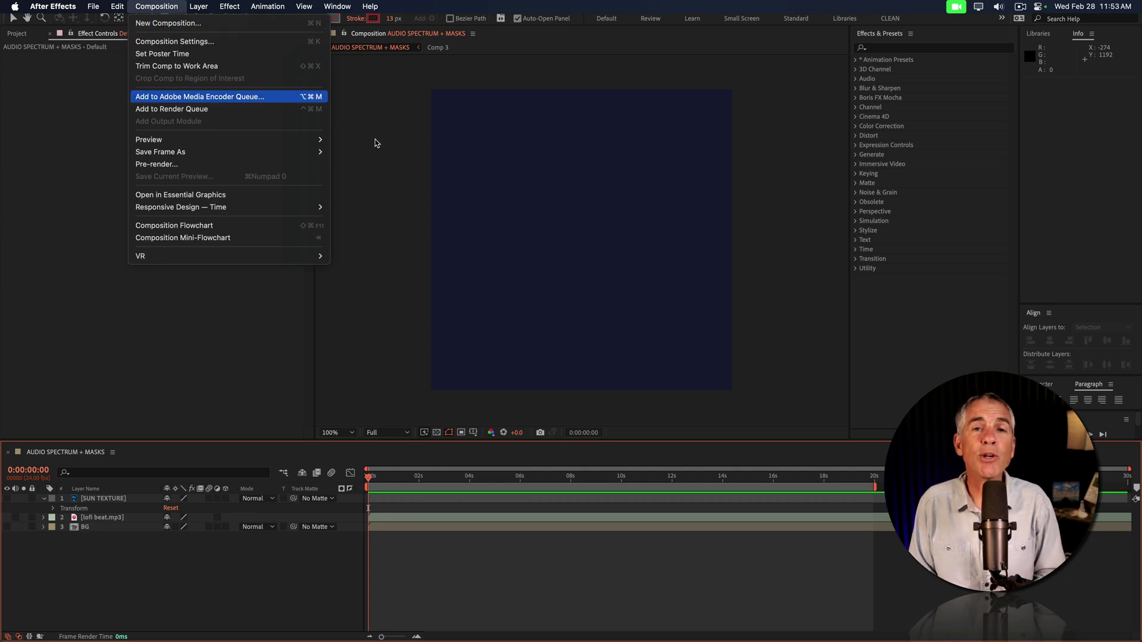
Turn on the BG layer and lofi beat.mp3 audio, then drag SUN TEXTURE into the comp as the top layer
{"action": "left_click", "coordinate": [494, 214]}
{"action": "key", "text": "super+k"}
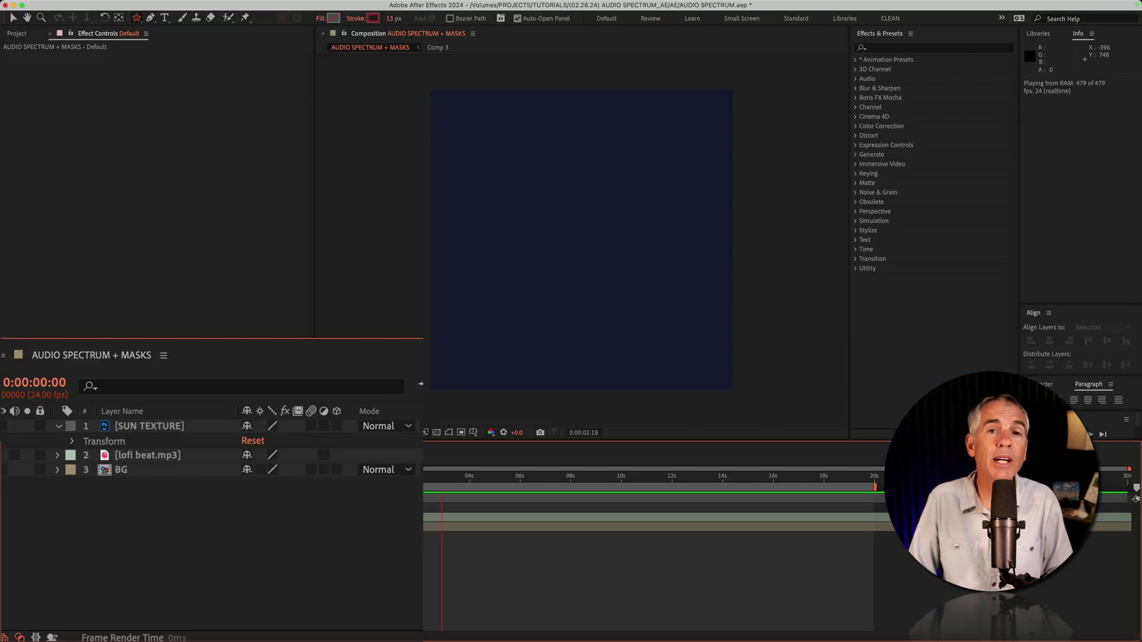
{"action": "left_click", "coordinate": [5, 474]}
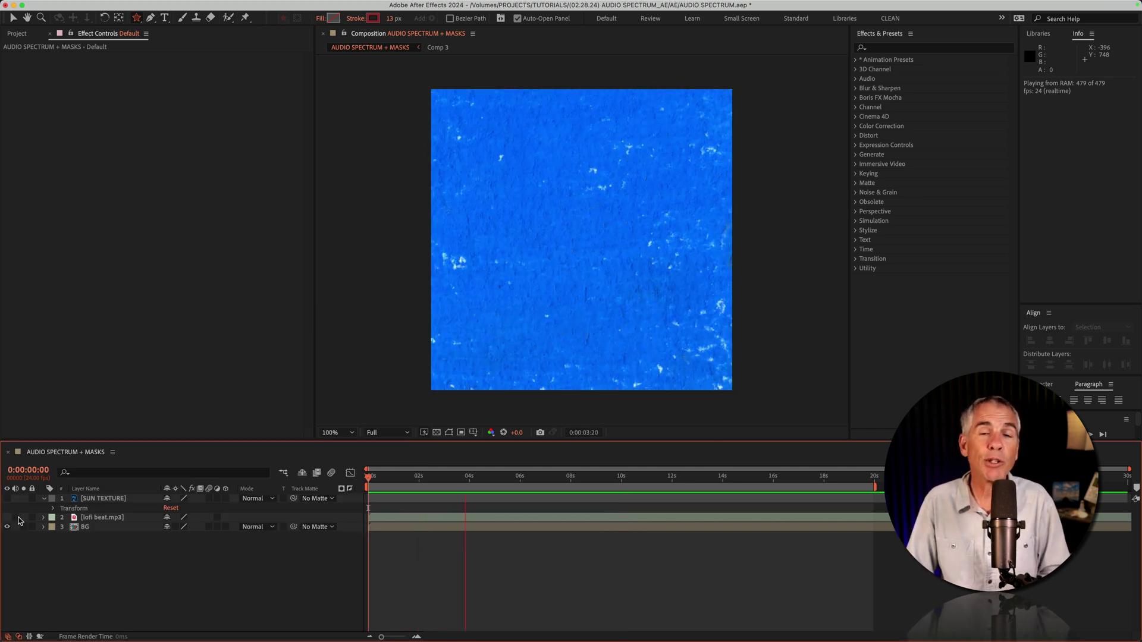
{"action": "left_click", "coordinate": [16, 517]}
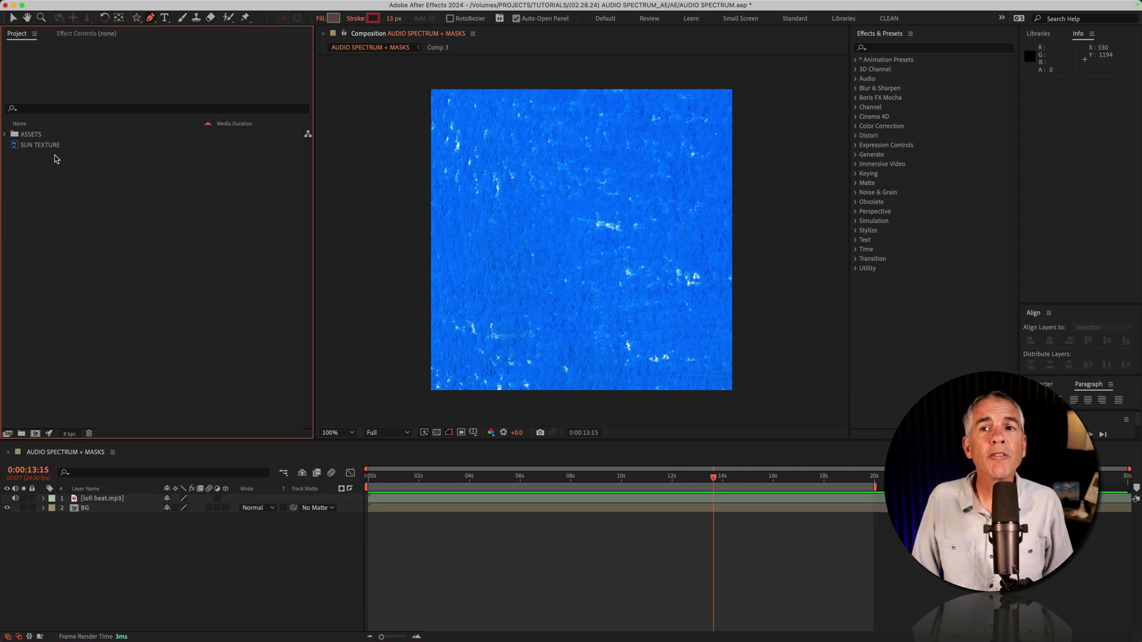
{"action": "left_click", "coordinate": [55, 148]}
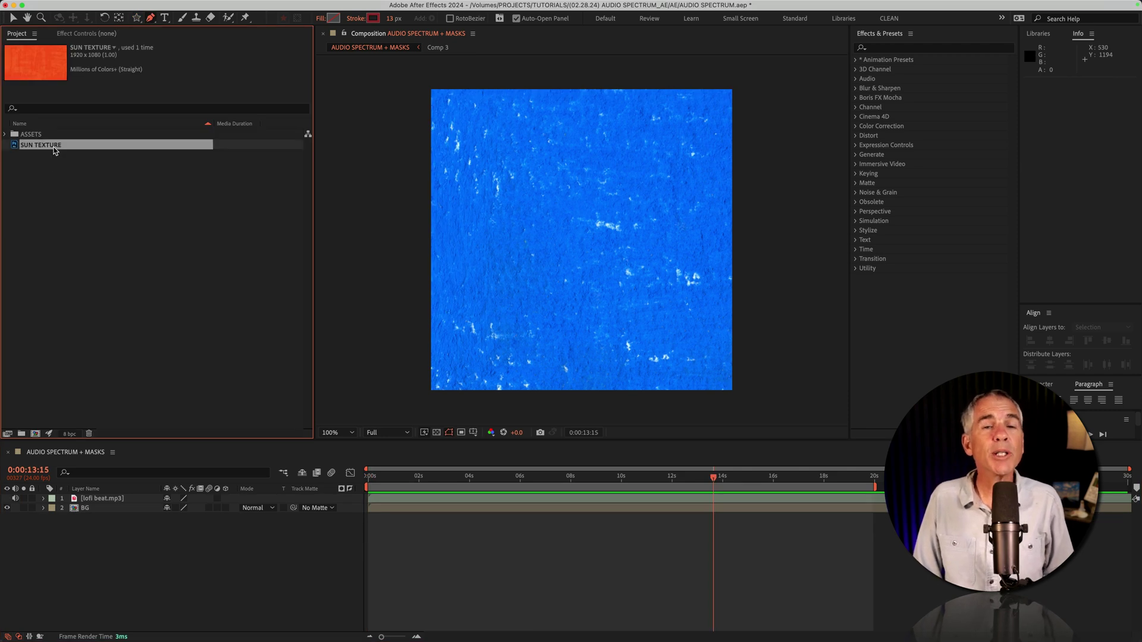
{"action": "left_click_drag", "start_coordinate": [69, 149], "coordinate": [572, 238]}
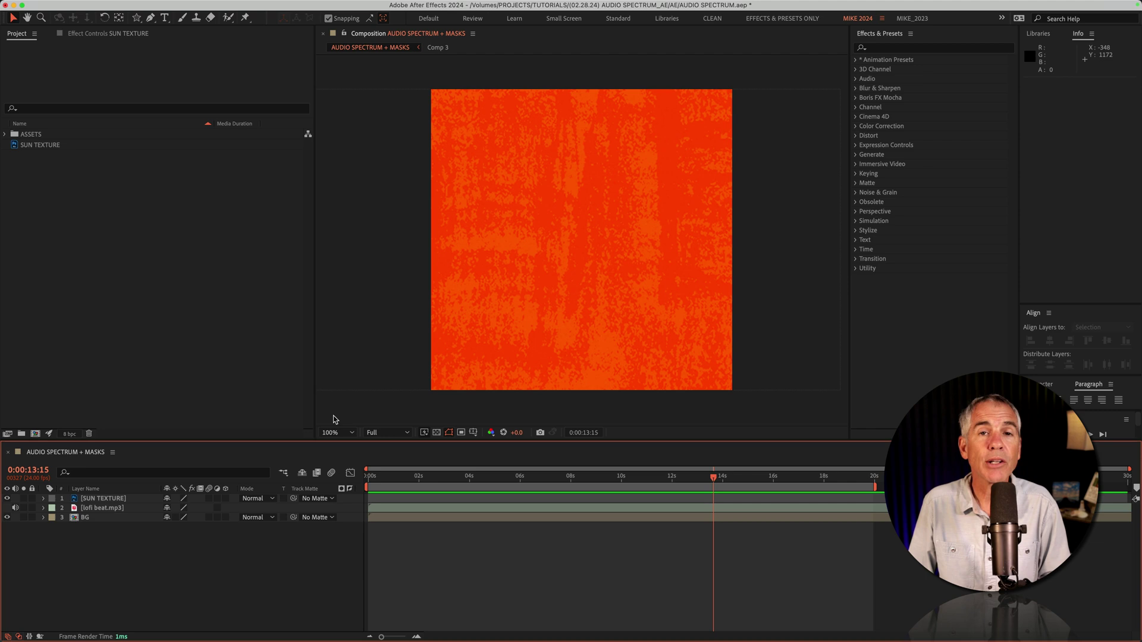
{"action": "left_click", "coordinate": [109, 499]}
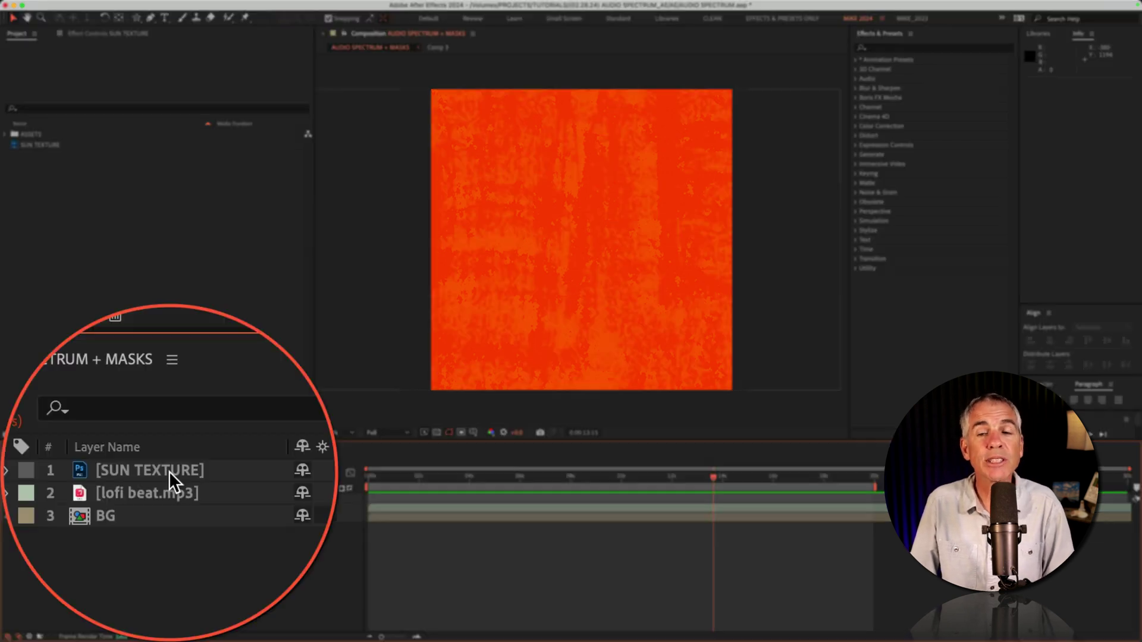
{"action": "key", "text": "Return"}
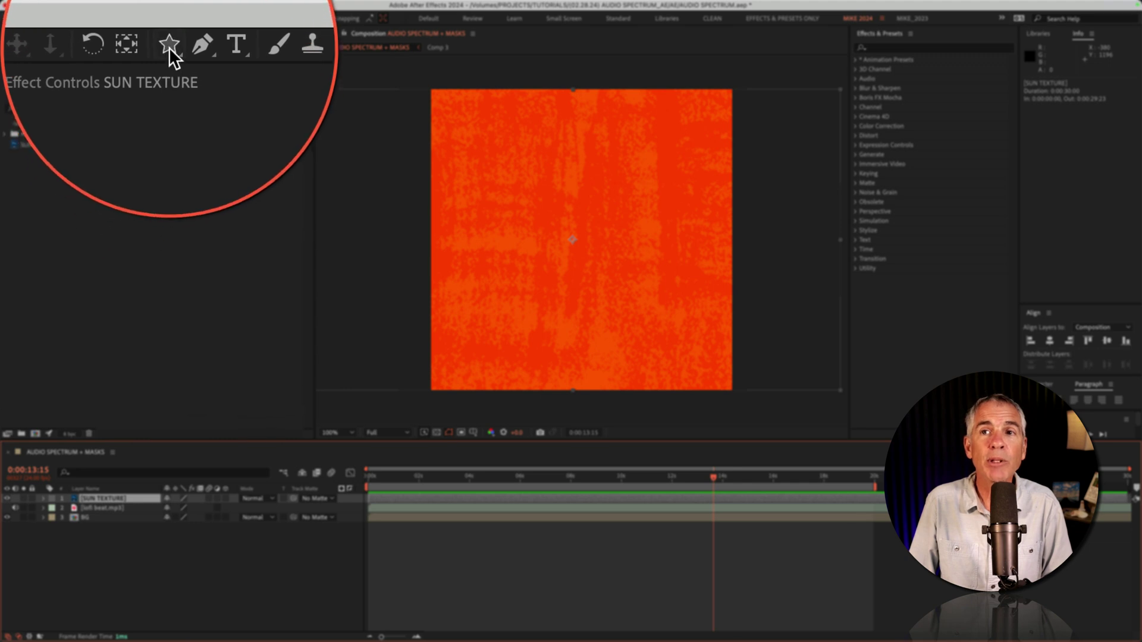
{"action": "left_click", "coordinate": [136, 17]}
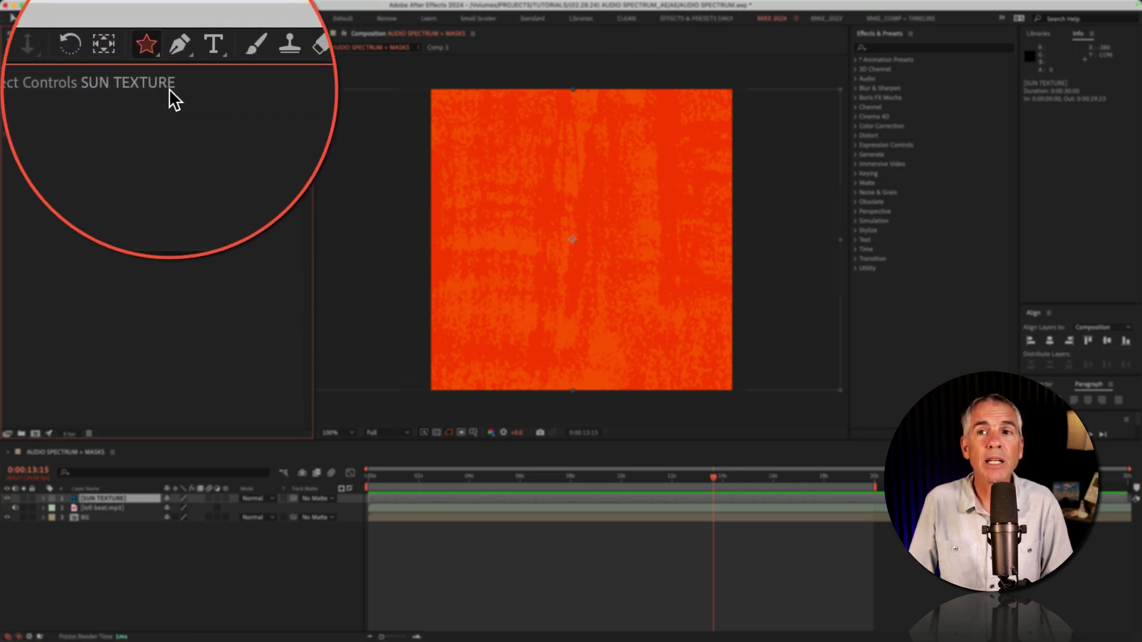
{"action": "left_click", "coordinate": [170, 45]}
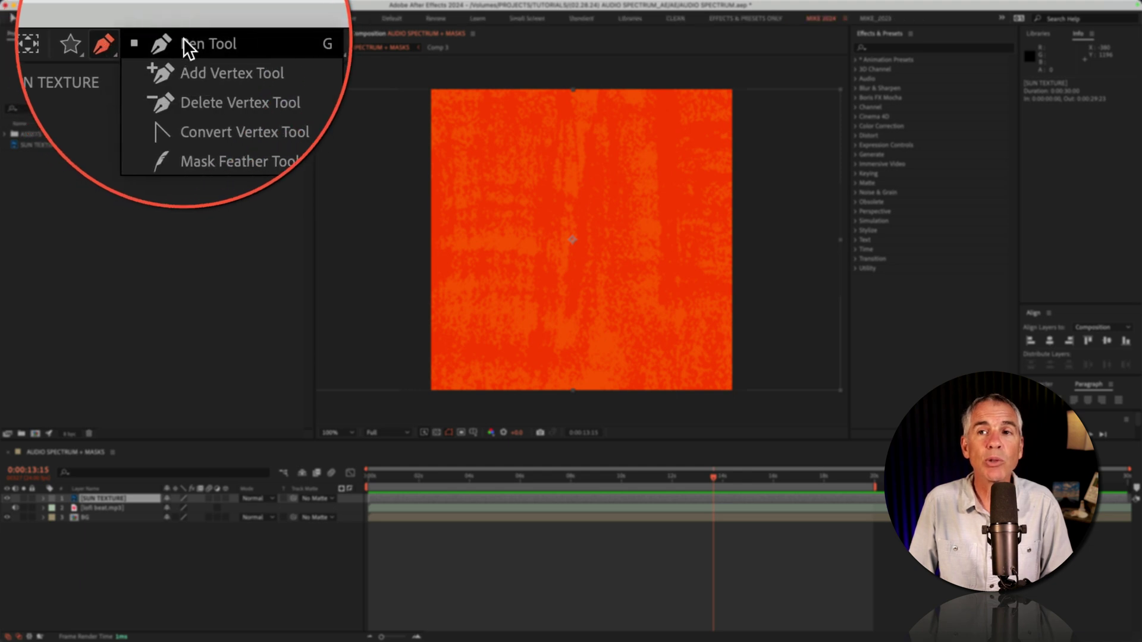
{"action": "left_click", "coordinate": [184, 44]}
{"action": "left_click", "coordinate": [509, 173]}
{"action": "left_click", "coordinate": [381, 383]}
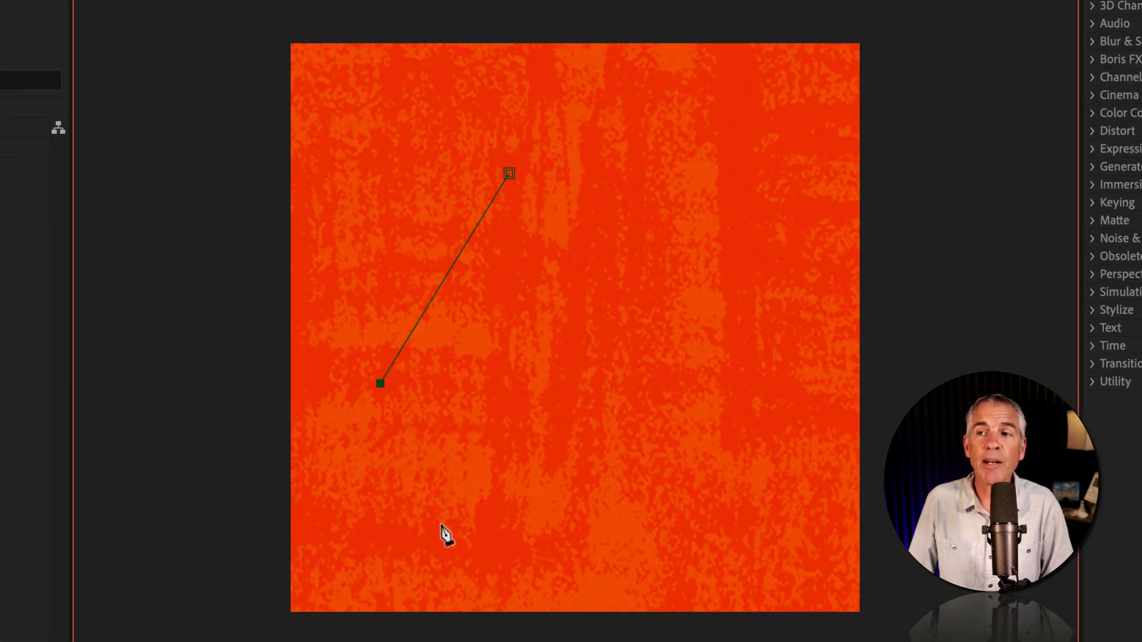
{"action": "left_click", "coordinate": [443, 524]}
{"action": "left_click", "coordinate": [661, 486]}
{"action": "left_click", "coordinate": [790, 384]}
{"action": "left_click", "coordinate": [767, 214]}
{"action": "left_click", "coordinate": [672, 172]}
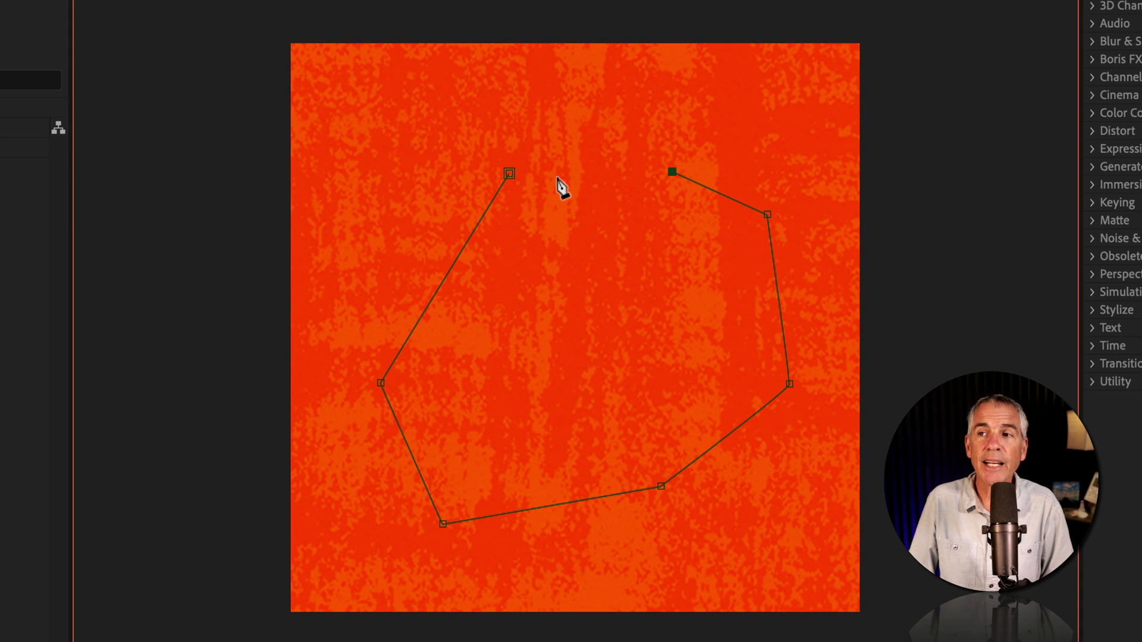
{"action": "left_click", "coordinate": [509, 173]}
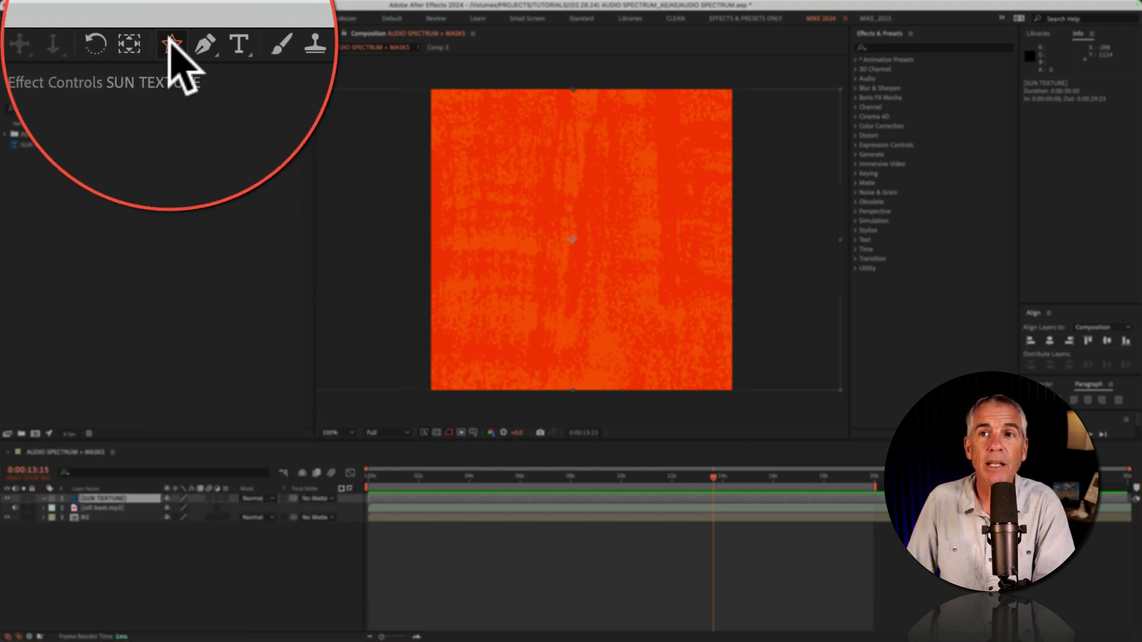
Draw a Shift-constrained circular ellipse mask (Mask 1) in the centre of SUN TEXTURE
{"action": "left_click", "coordinate": [219, 44]}
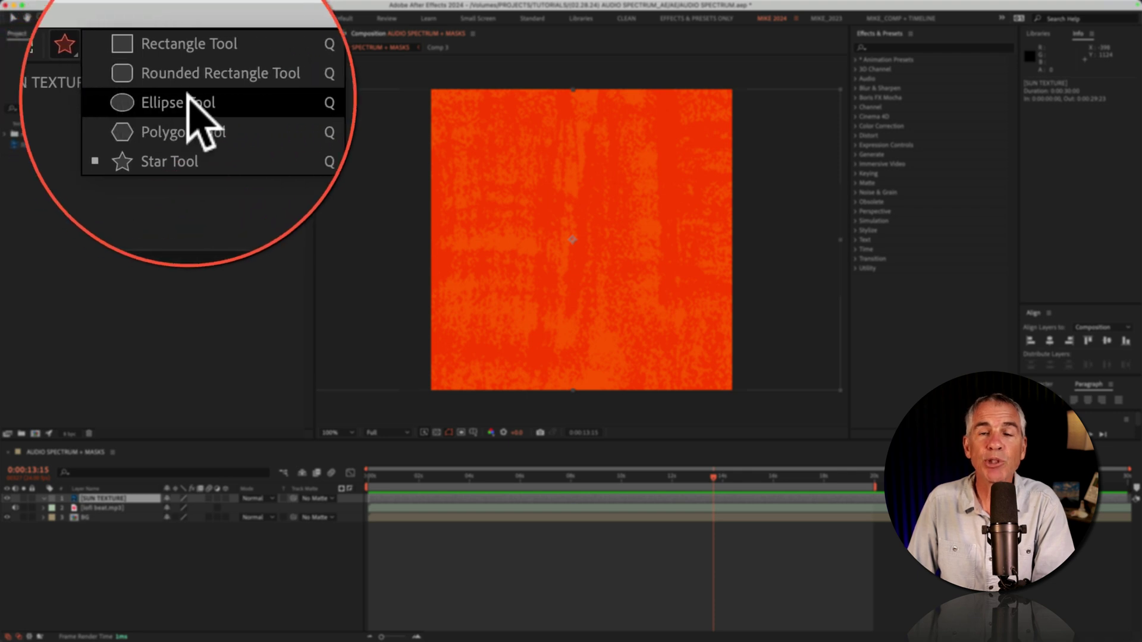
{"action": "left_click", "coordinate": [197, 107]}
{"action": "left_click_drag", "start_coordinate": [448, 182], "coordinate": [655, 377]}
{"action": "key", "text": "shift"}
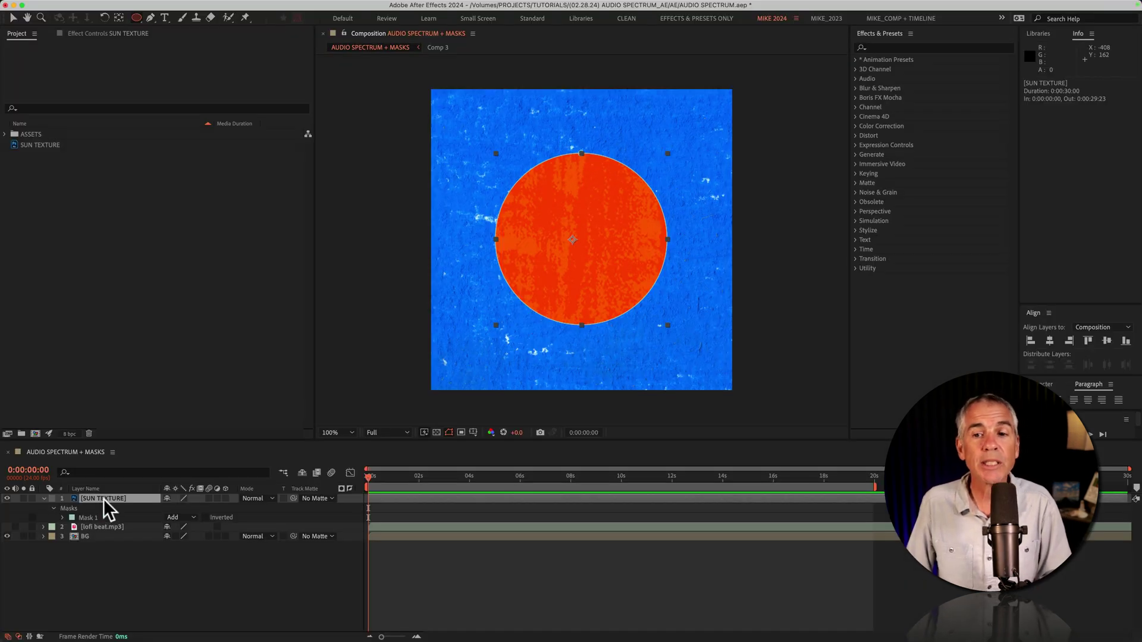
{"action": "left_click", "coordinate": [103, 499]}
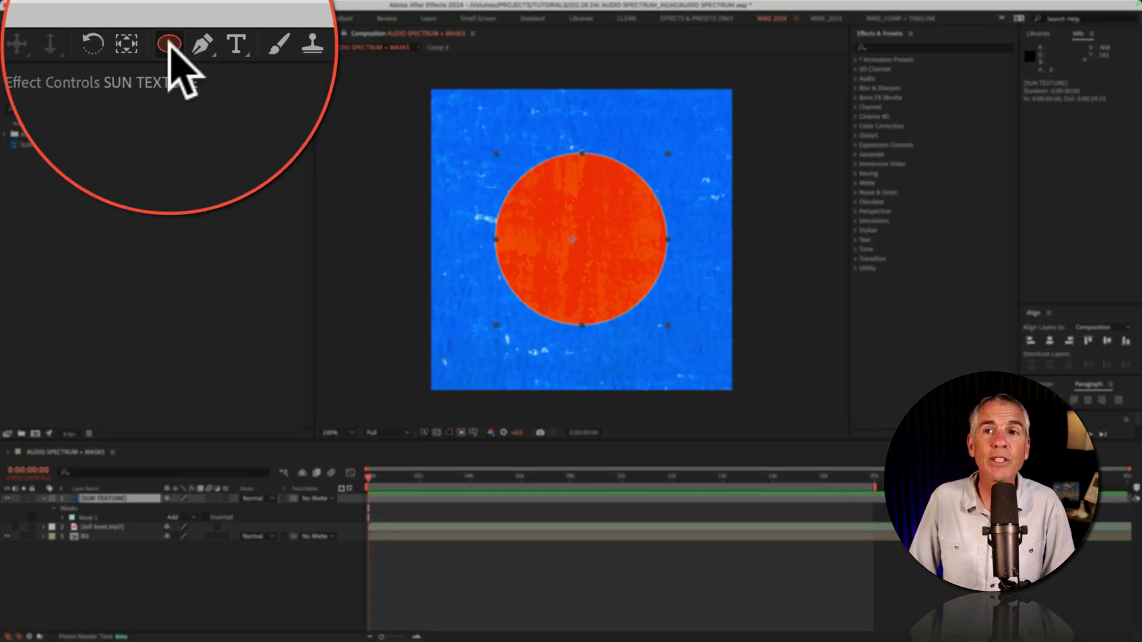
Draw small star masks at the top-left and top-right corners of SUN TEXTURE
{"action": "left_click_drag", "start_coordinate": [136, 18], "coordinate": [216, 64]}
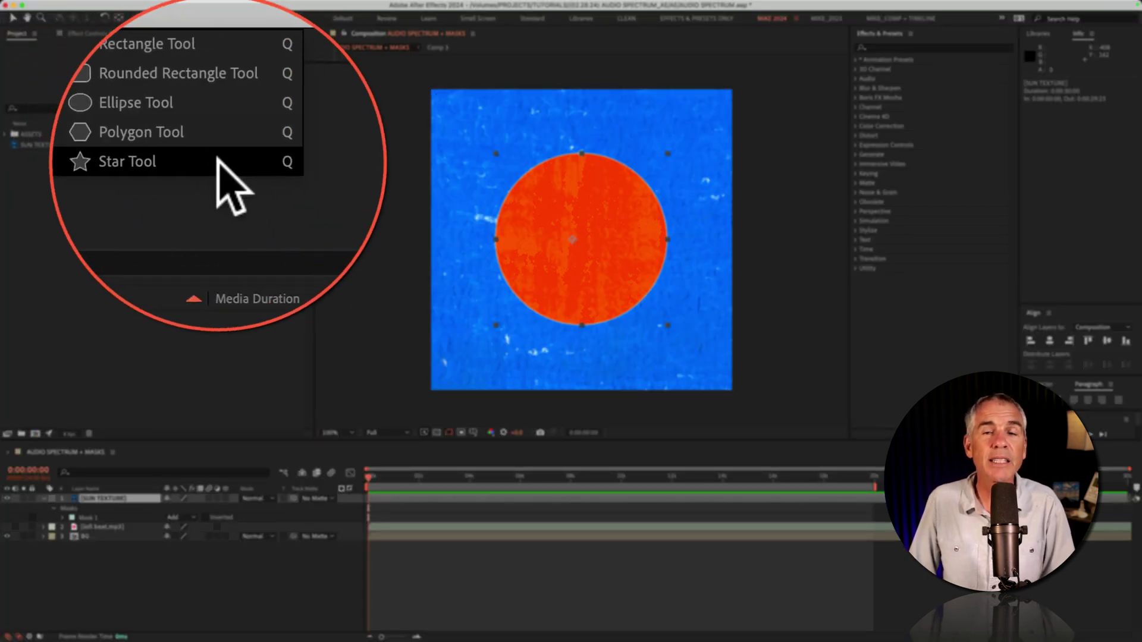
{"action": "left_click_drag", "start_coordinate": [217, 160], "coordinate": [217, 160]}
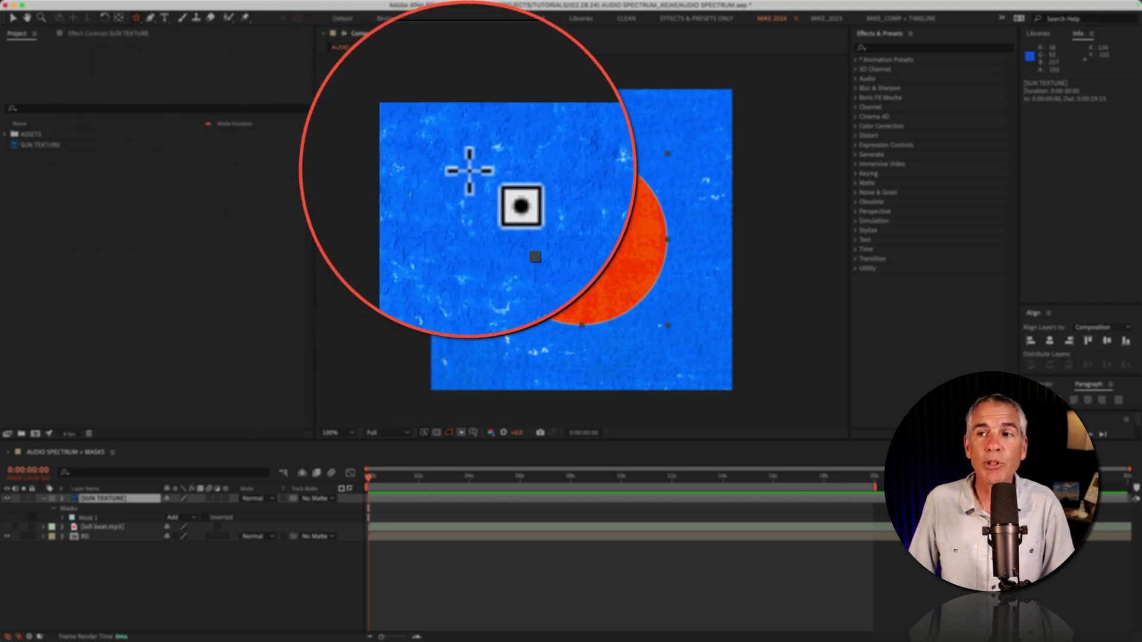
{"action": "left_click_drag", "start_coordinate": [467, 170], "coordinate": [500, 168]}
{"action": "key", "text": "space"}
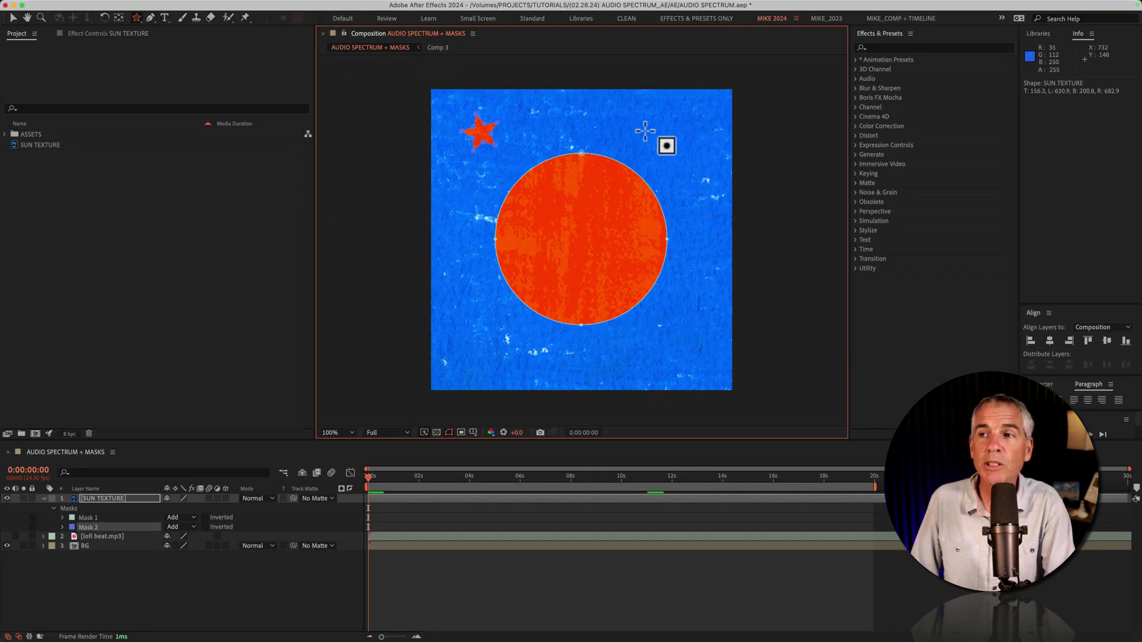
{"action": "left_click_drag", "start_coordinate": [669, 123], "coordinate": [679, 134]}
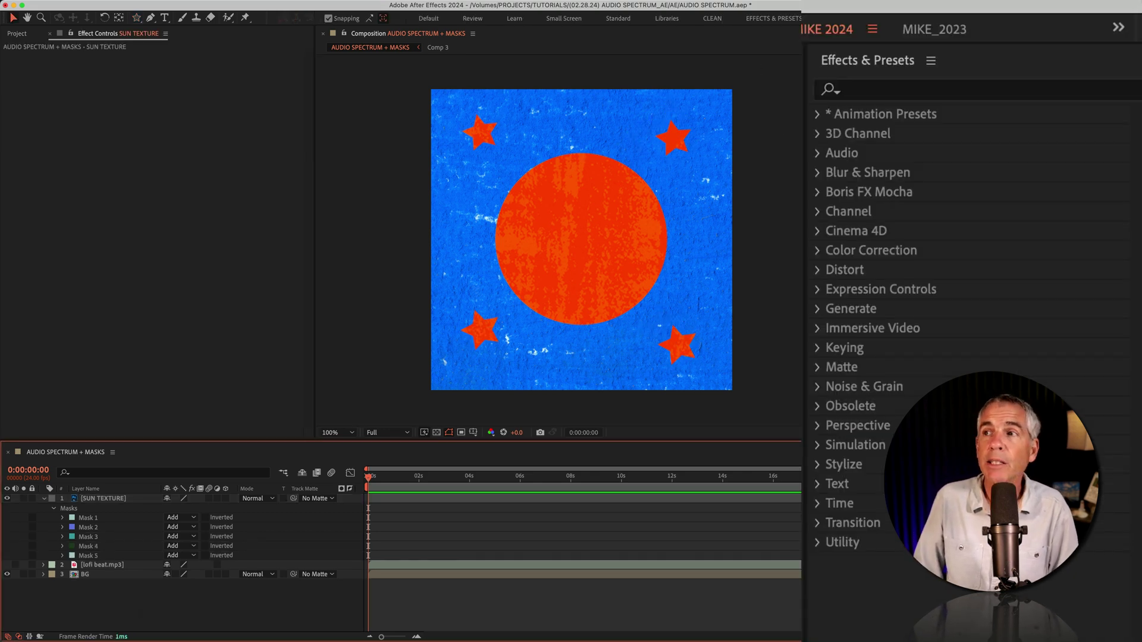
Search Effects & Presets for 'audio' and apply Audio Spectrum to the SUN TEXTURE layer
{"action": "left_click", "coordinate": [871, 64]}
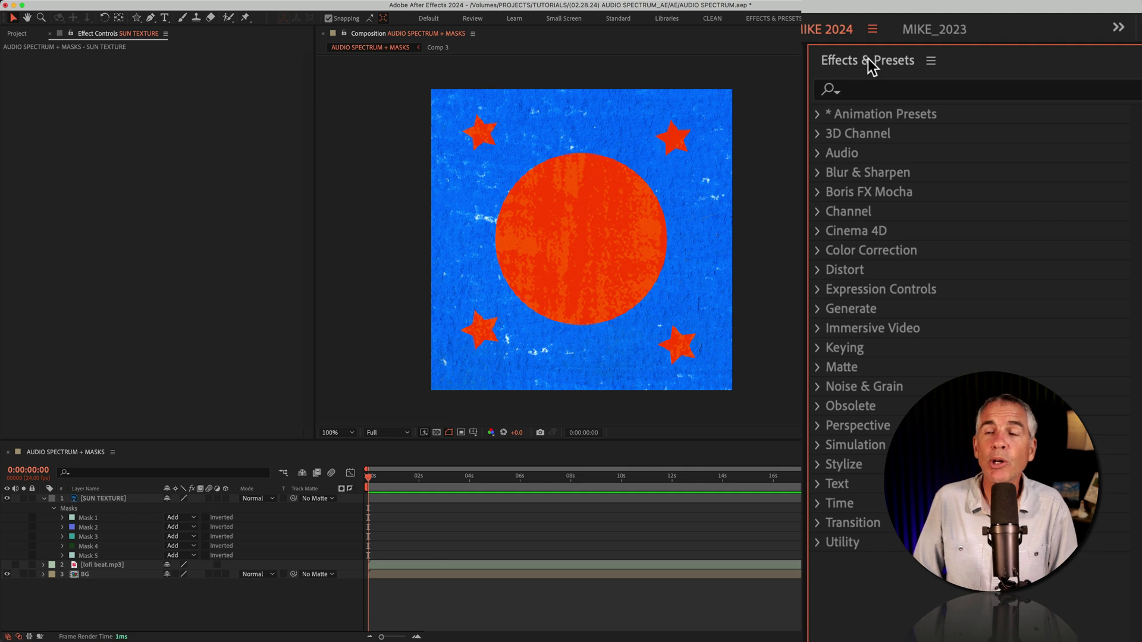
{"action": "left_click", "coordinate": [889, 93]}
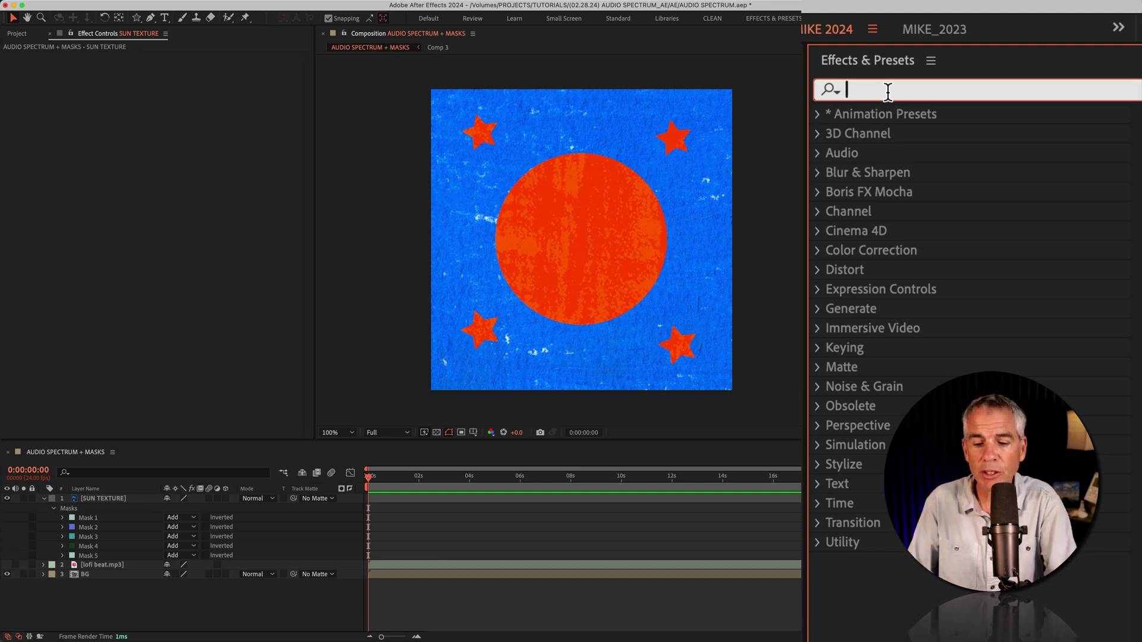
{"action": "type", "text": "aud"}
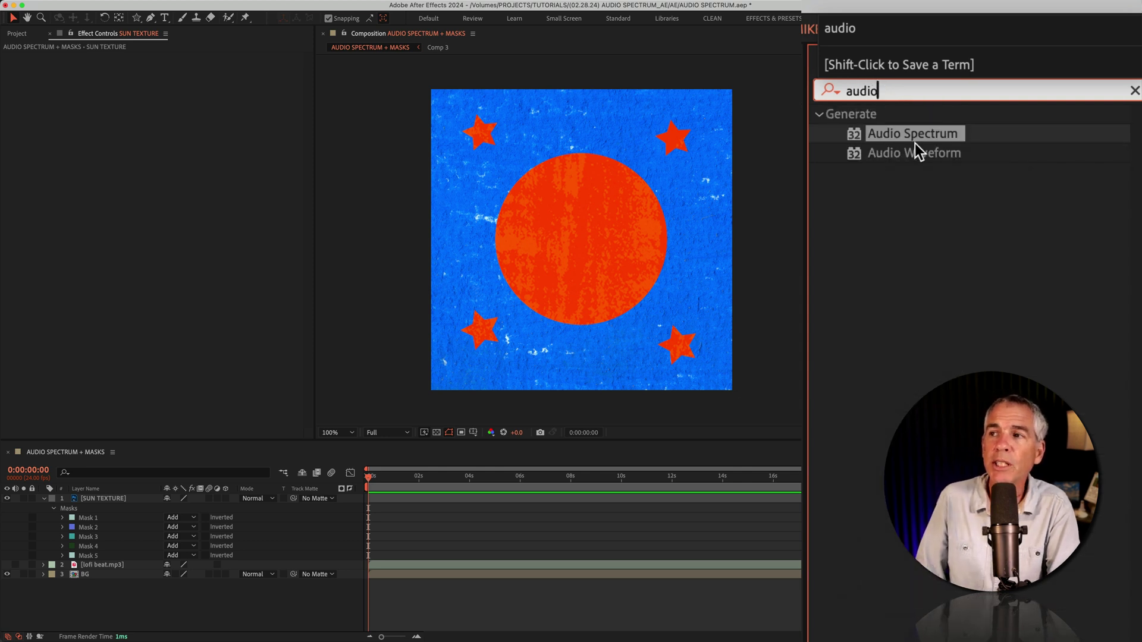
{"action": "type", "text": "io"}
{"action": "left_click_drag", "start_coordinate": [915, 137], "coordinate": [350, 350]}
{"action": "left_click_drag", "start_coordinate": [185, 433], "coordinate": [104, 500]}
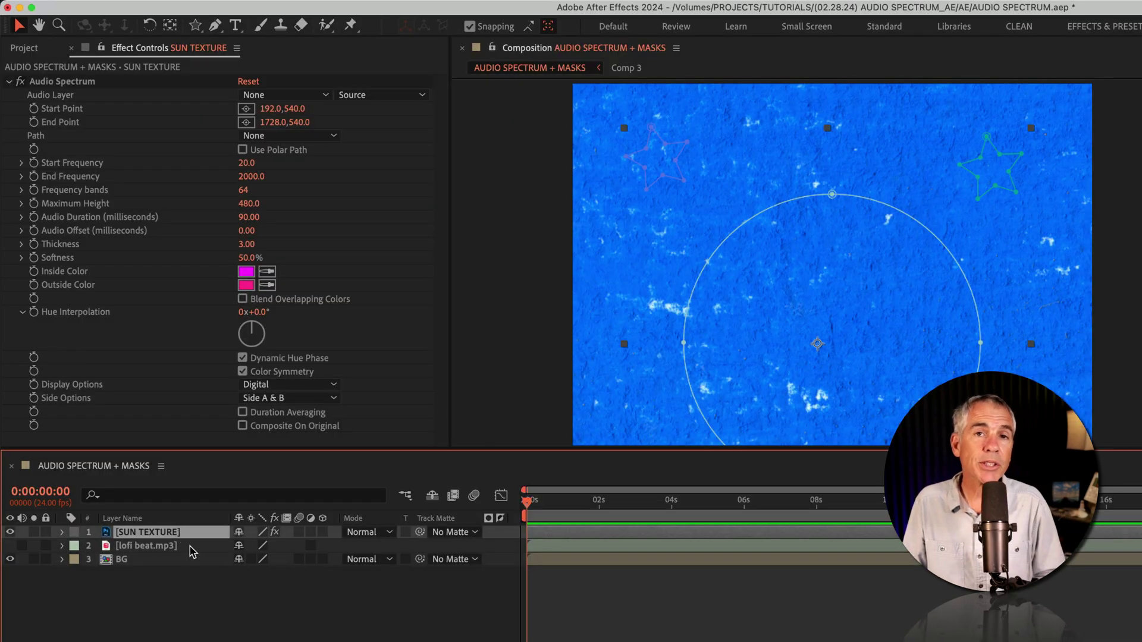
Set Audio Spectrum's Audio Layer to lofi beat.mp3 and preview the animated spectrum
{"action": "left_click", "coordinate": [146, 245]}
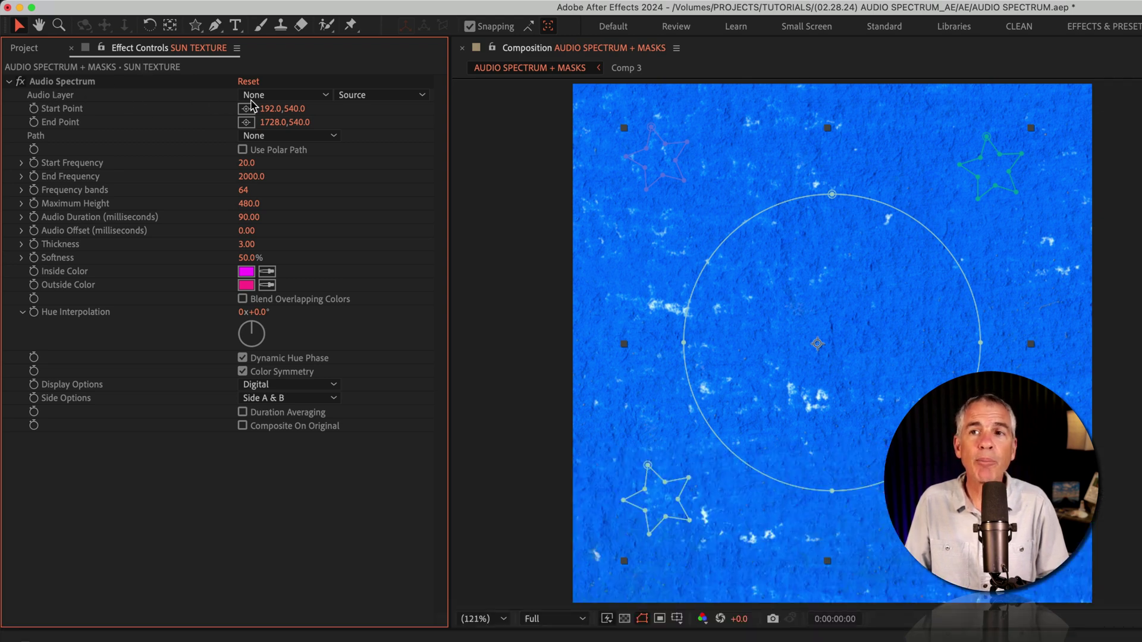
{"action": "left_click", "coordinate": [327, 96]}
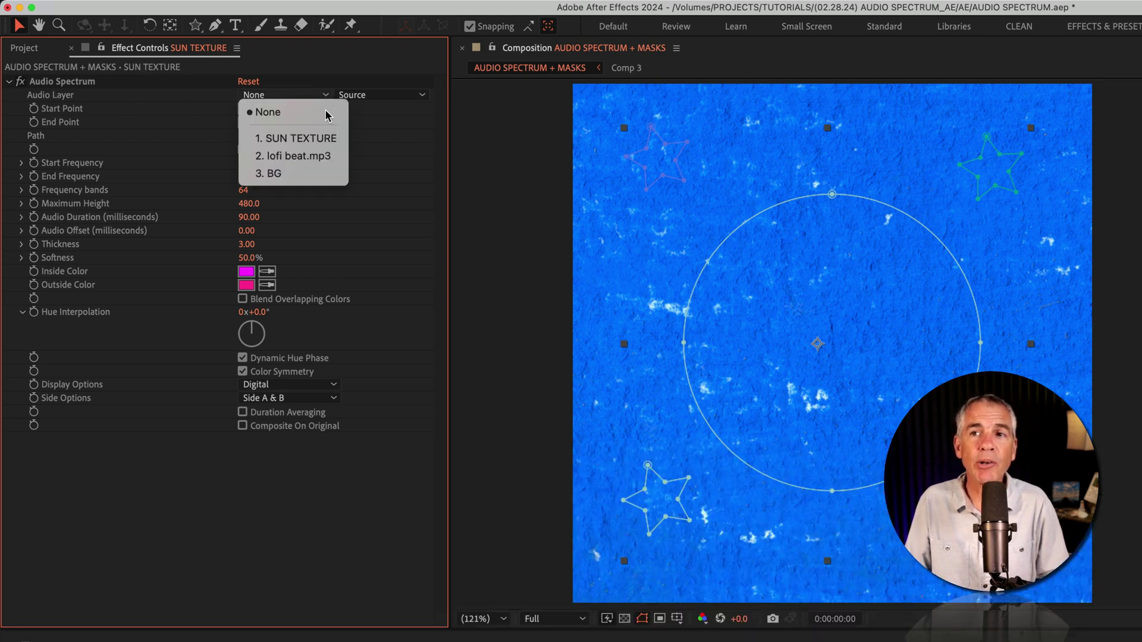
{"action": "left_click", "coordinate": [338, 156]}
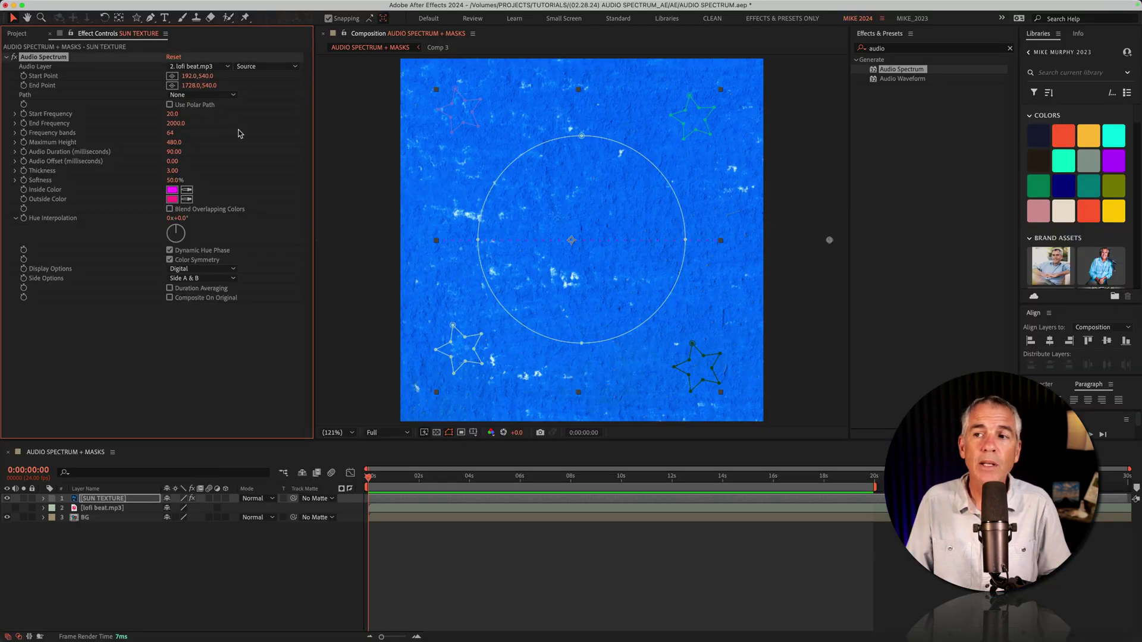
{"action": "scroll", "coordinate": [539, 262], "scroll_direction": "up", "scroll_amount": 5}
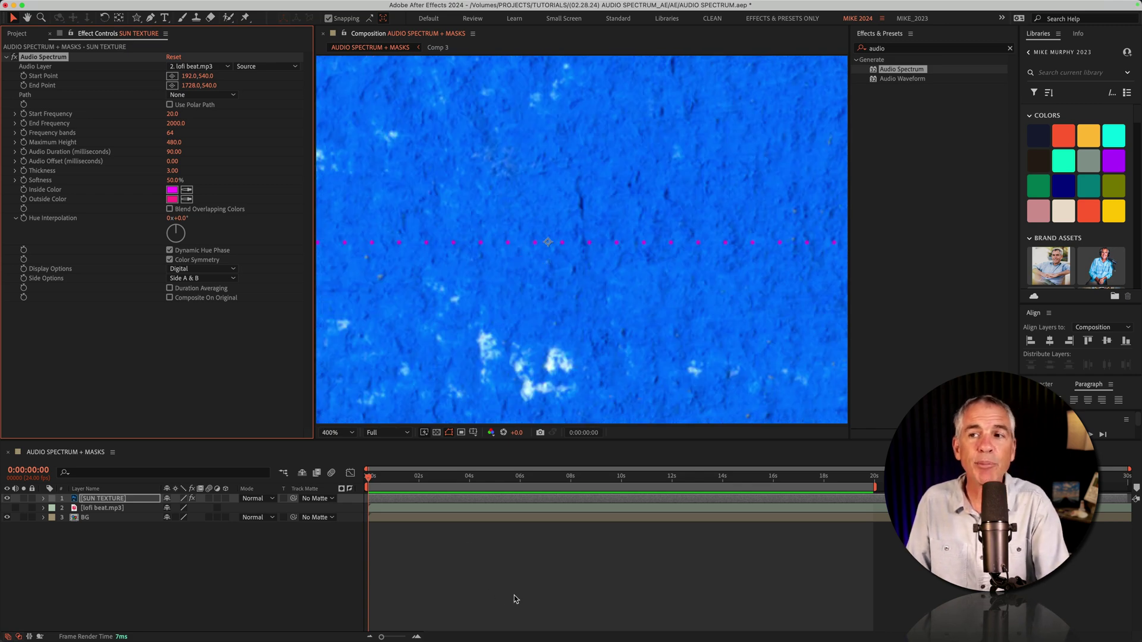
{"action": "key", "text": "space"}
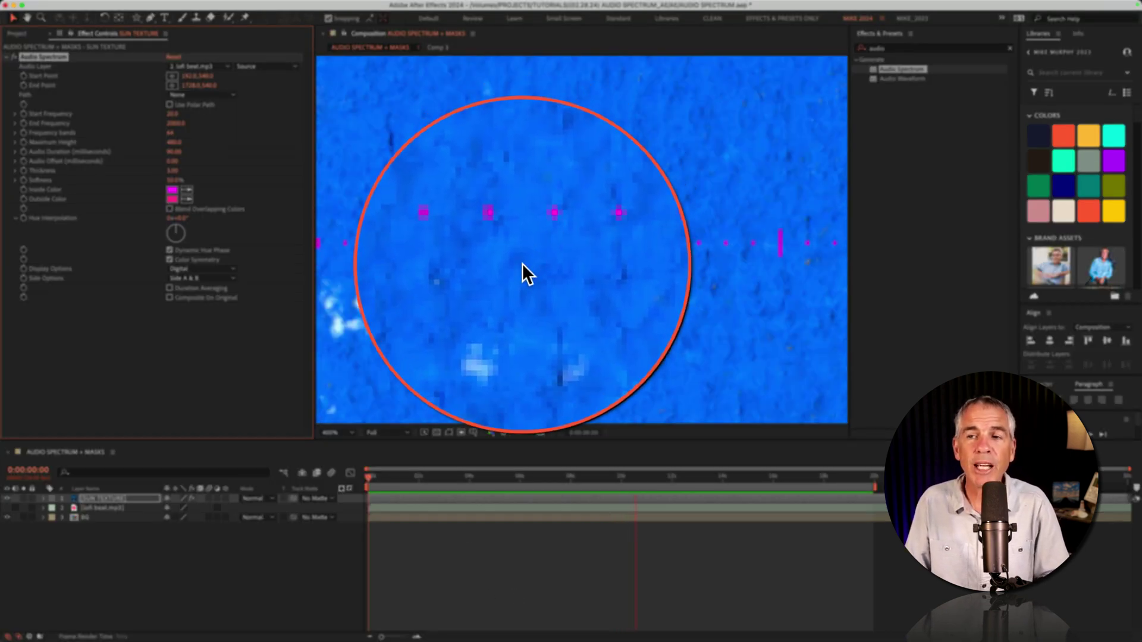
{"action": "left_click", "coordinate": [109, 510]}
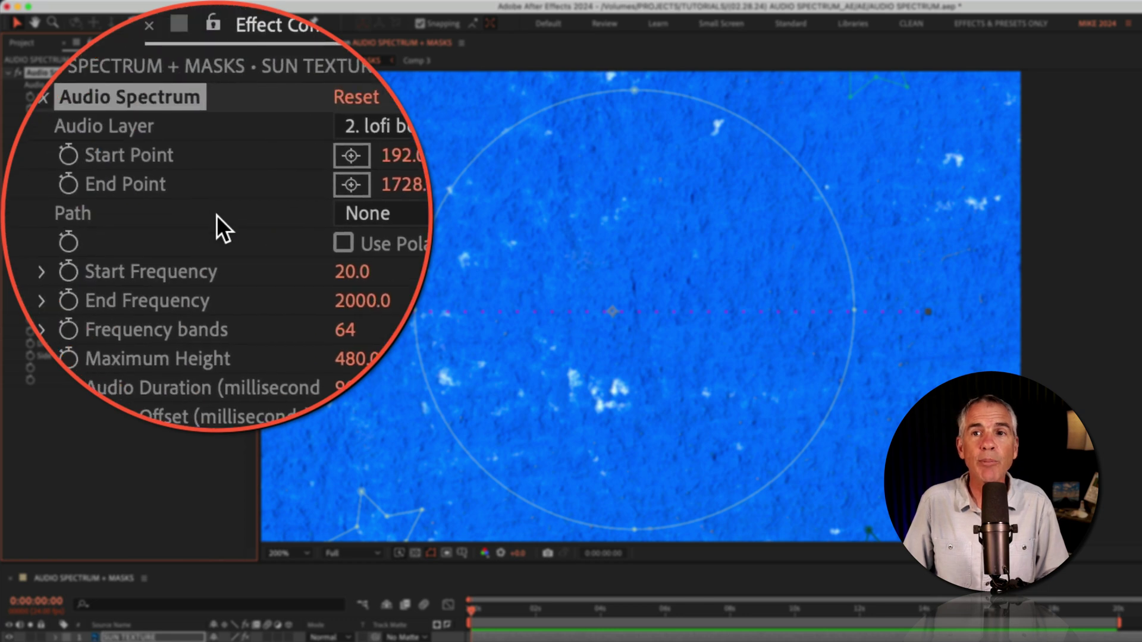
Set the Audio Spectrum Thickness to 10
{"action": "left_click", "coordinate": [218, 218]}
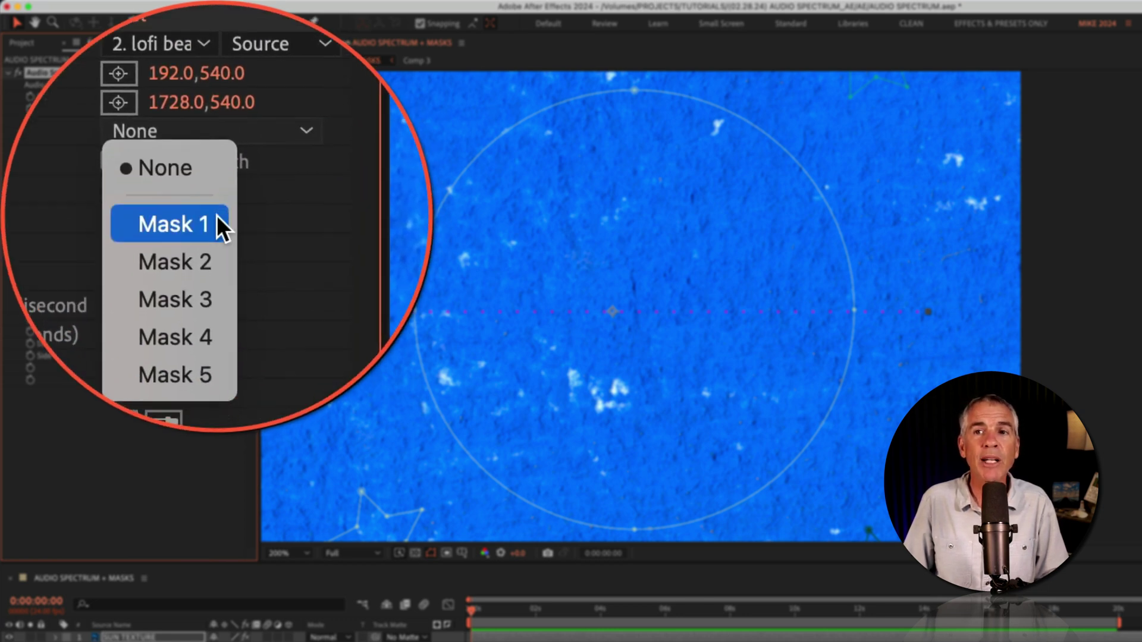
{"action": "left_click", "coordinate": [216, 215]}
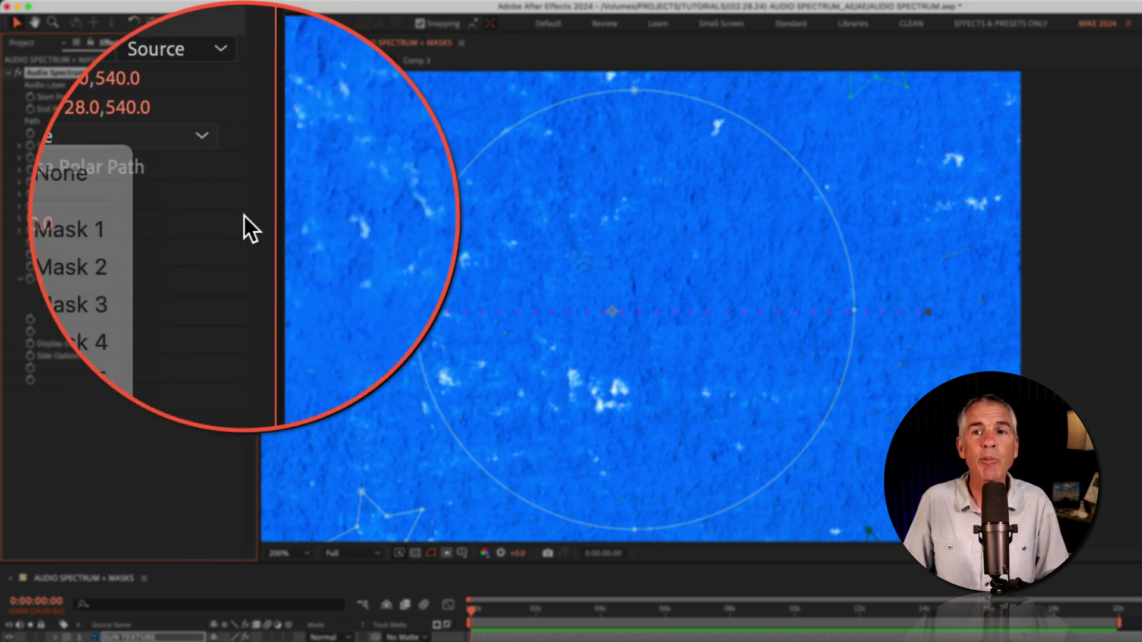
{"action": "left_click", "coordinate": [298, 219]}
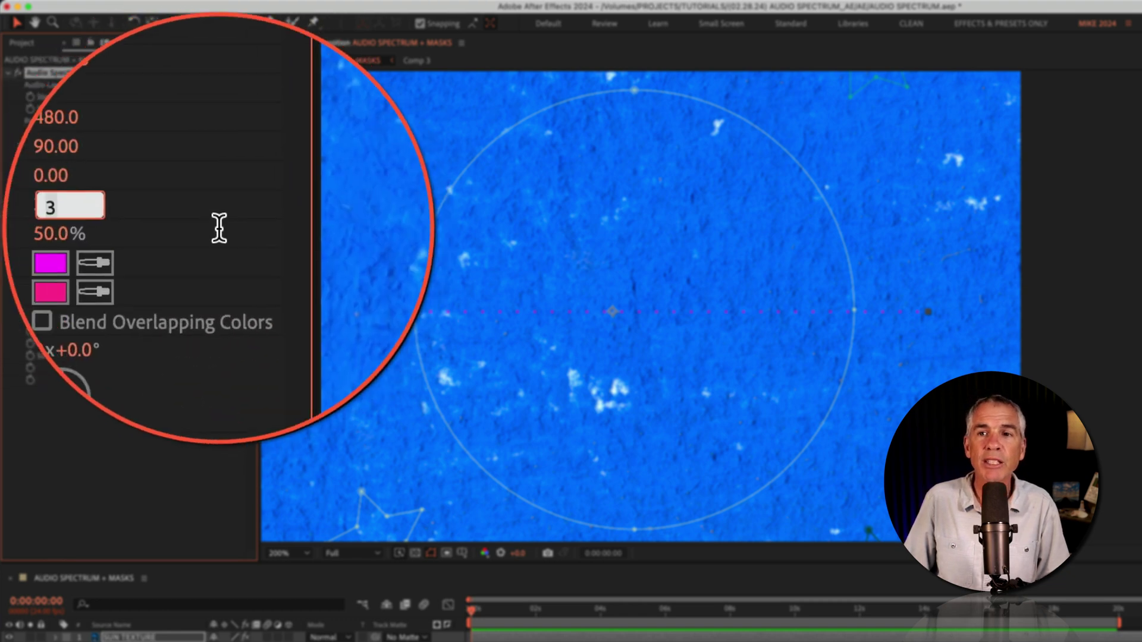
{"action": "type", "text": "10"}
{"action": "key", "text": "Return"}
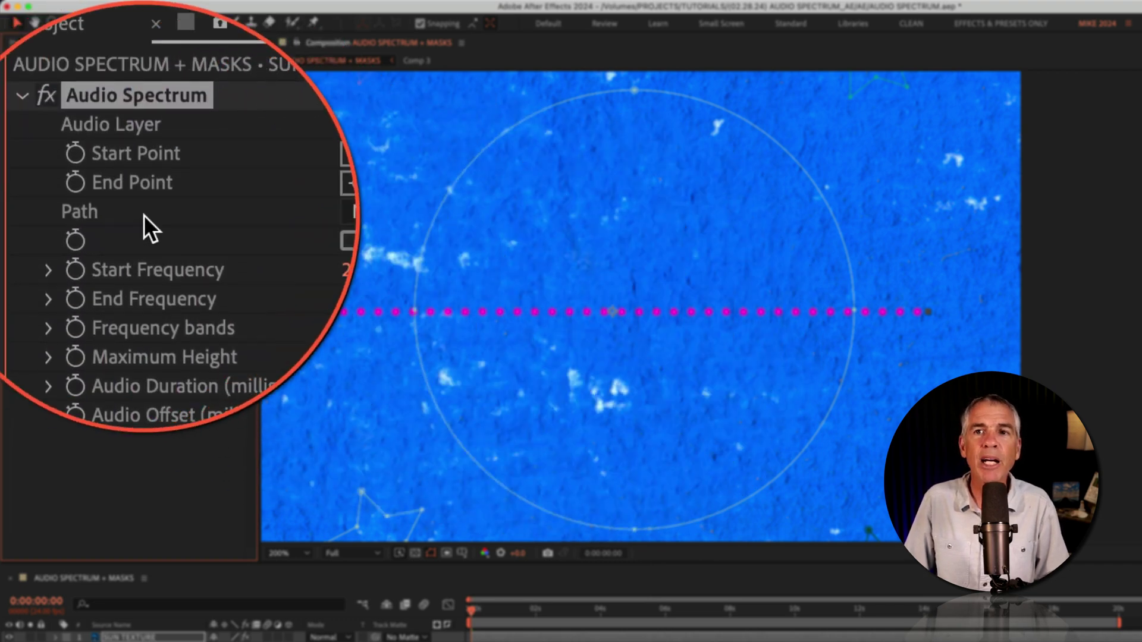
Run the spectrum Path along the circular Mask 1, also testing star masks Mask 2 and Mask 3
{"action": "left_click", "coordinate": [191, 120]}
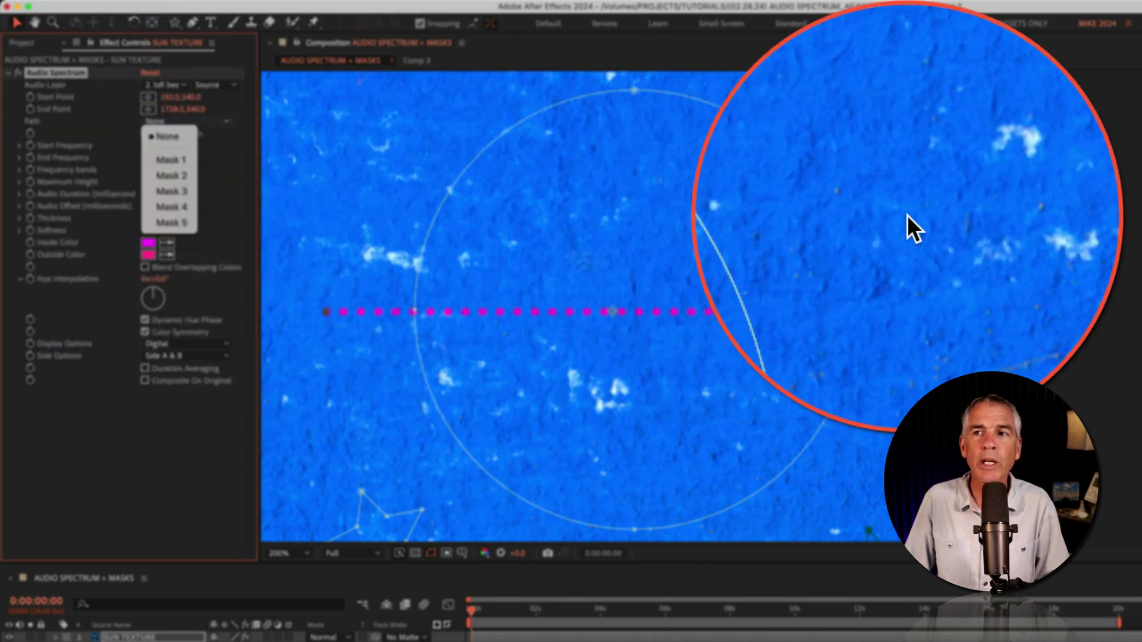
{"action": "left_click", "coordinate": [182, 162]}
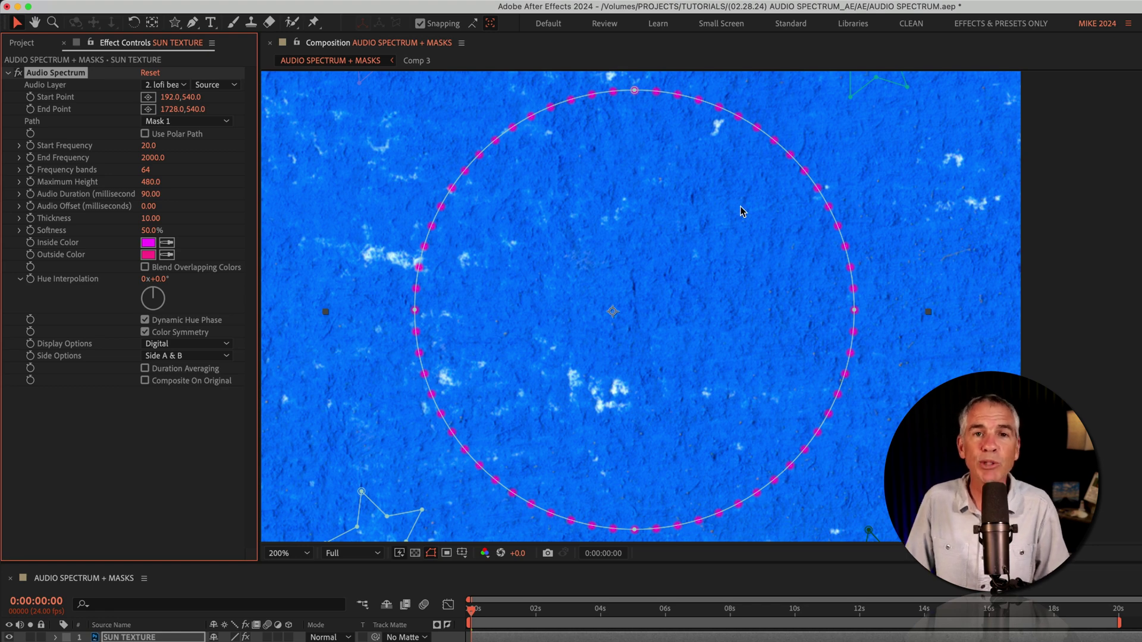
{"action": "scroll", "coordinate": [740, 209], "scroll_direction": "down", "scroll_amount": 2}
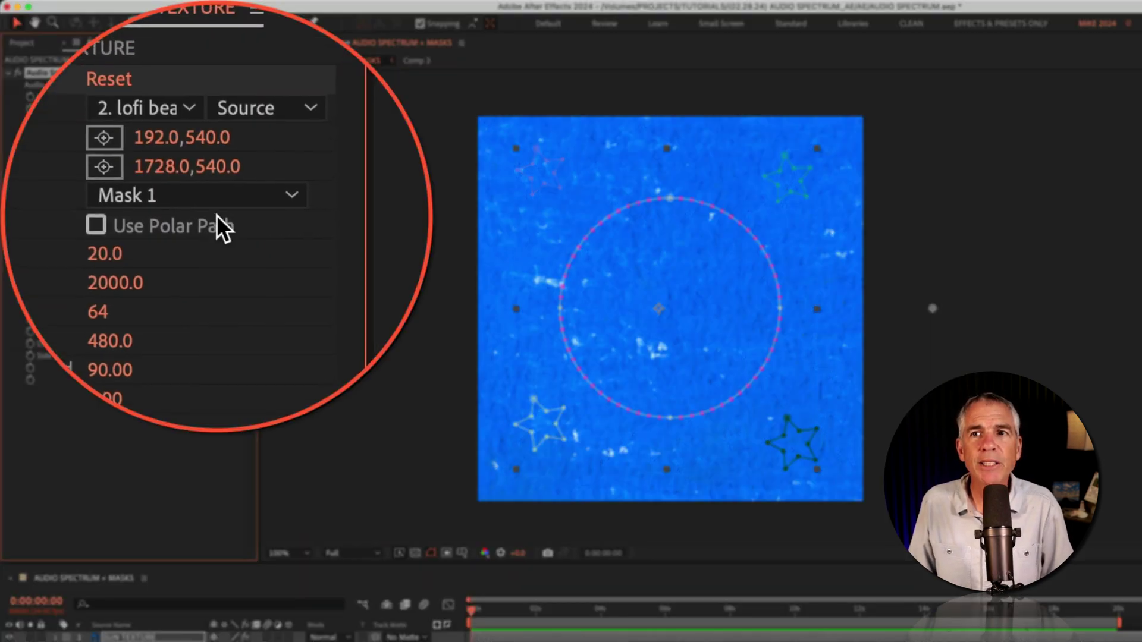
{"action": "left_click", "coordinate": [190, 122]}
{"action": "left_click", "coordinate": [217, 218]}
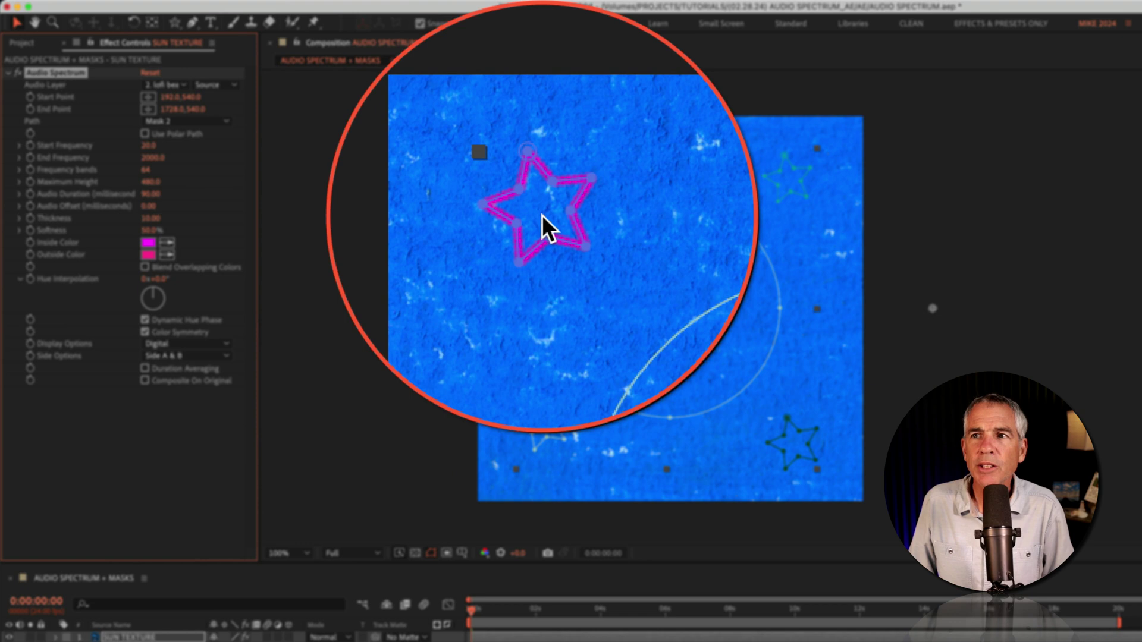
{"action": "left_click", "coordinate": [220, 122]}
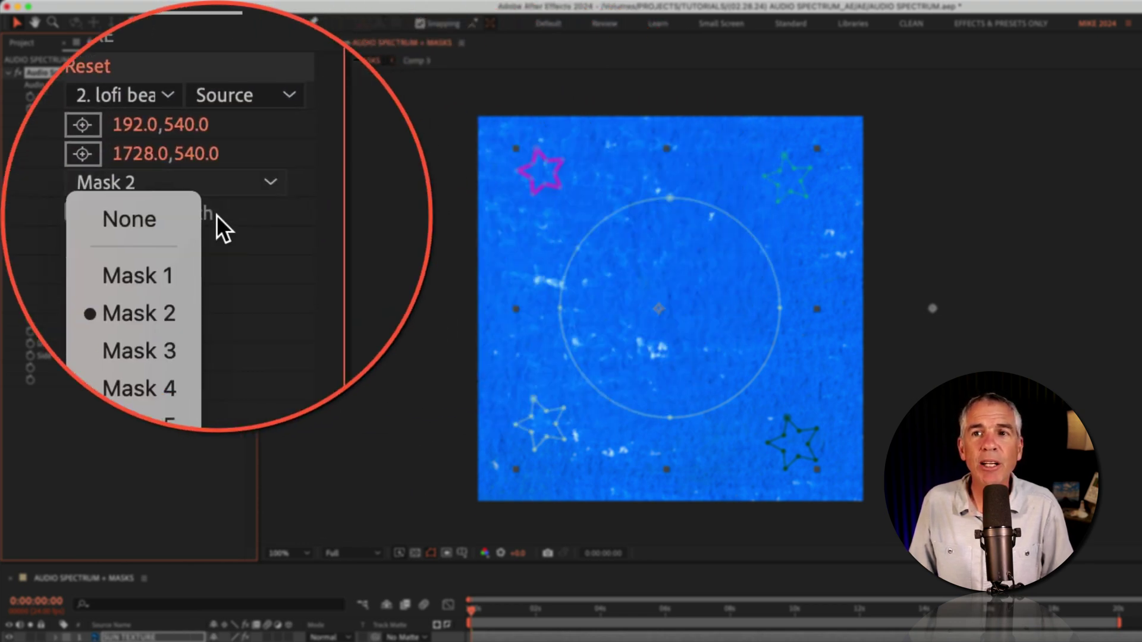
{"action": "left_click", "coordinate": [216, 215]}
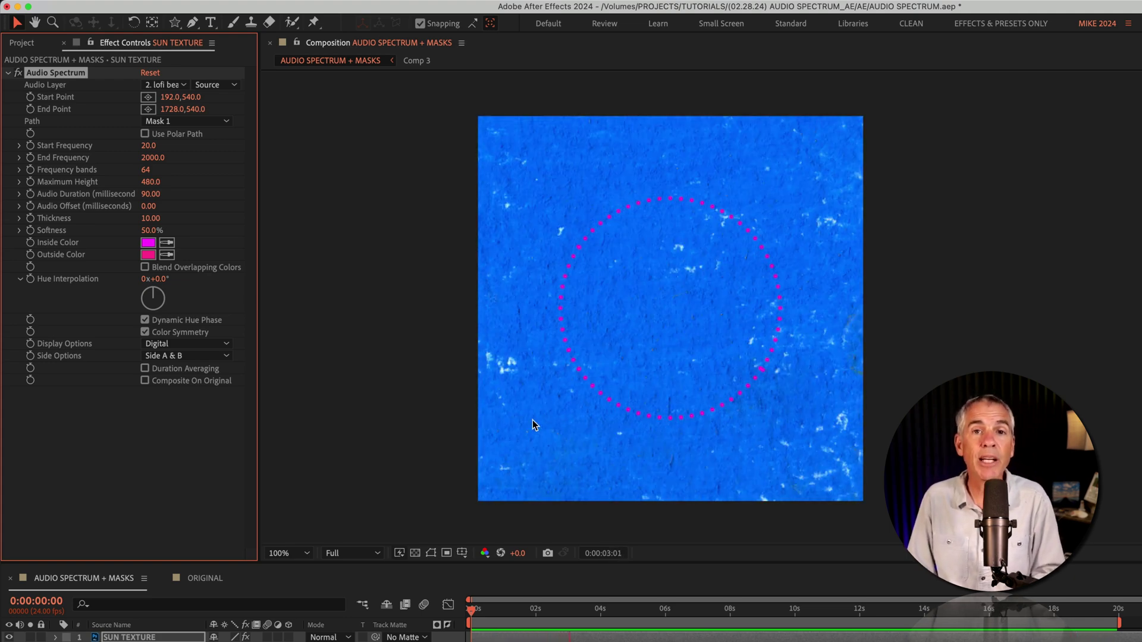
Show the spectrum over the original sun texture and set Maximum Height to 5000
{"action": "key", "text": "space"}
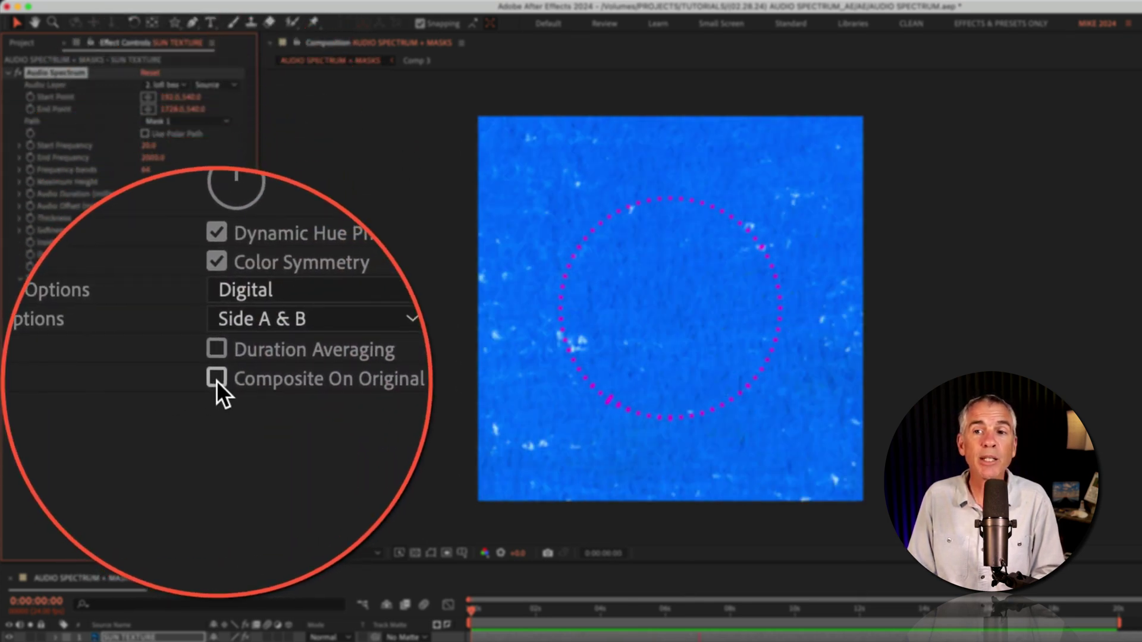
{"action": "left_click", "coordinate": [218, 380]}
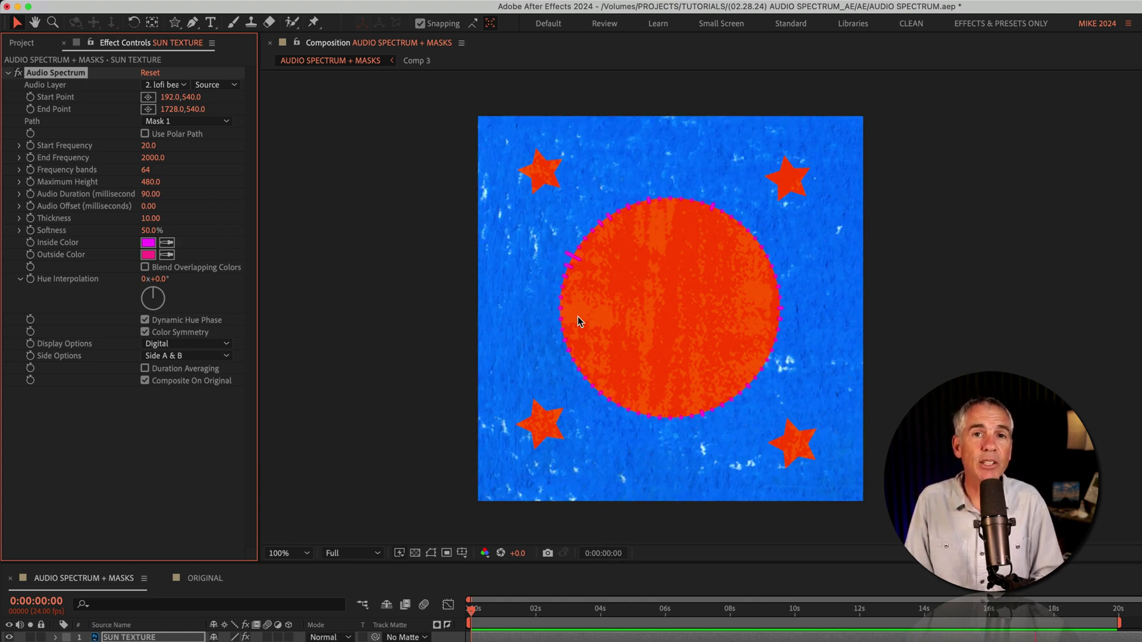
{"action": "key", "text": "space"}
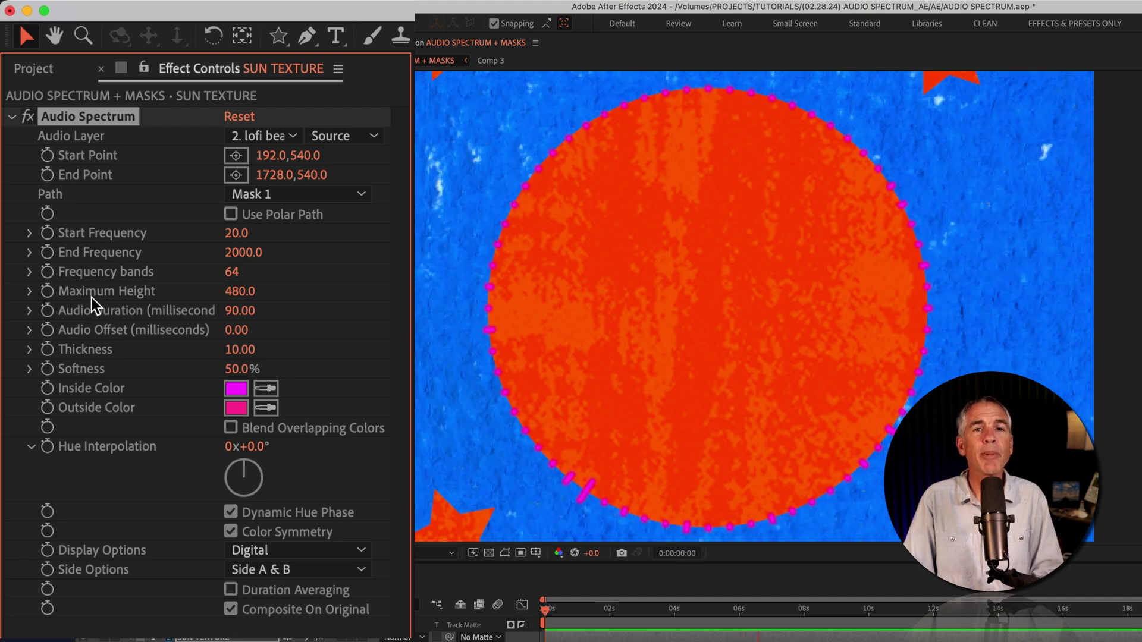
{"action": "left_click", "coordinate": [237, 300]}
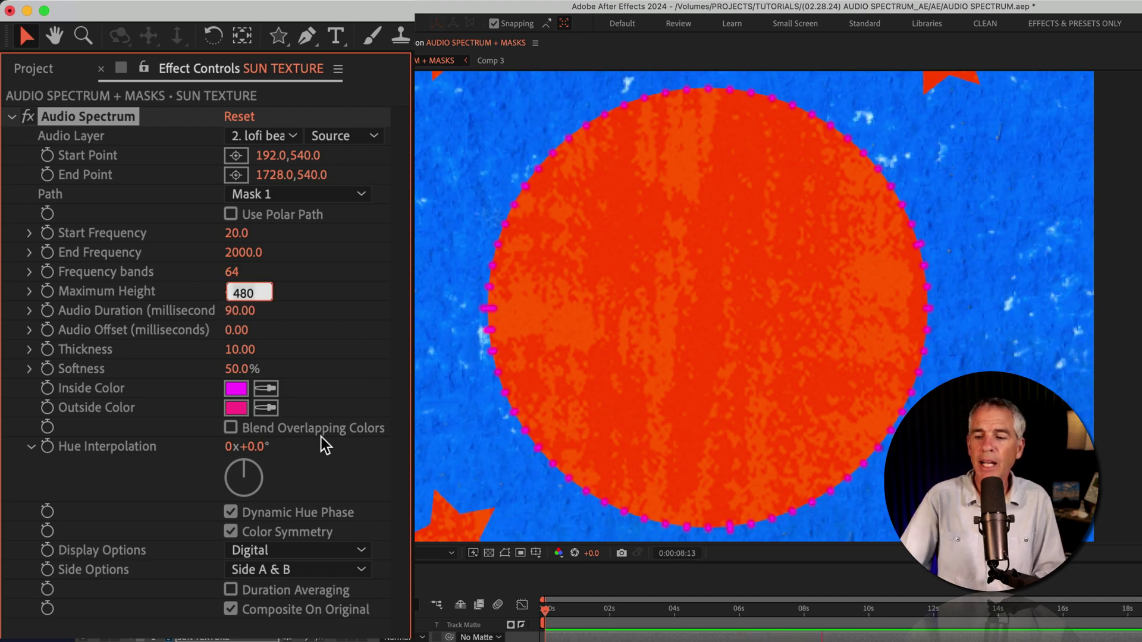
{"action": "type", "text": "5000"}
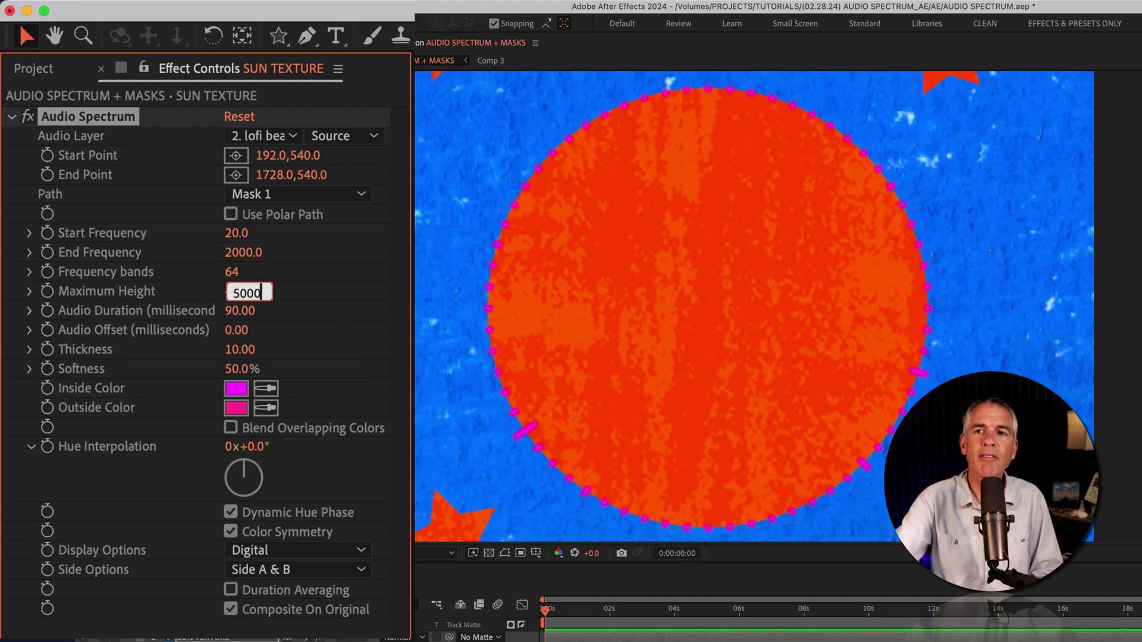
{"action": "key", "text": "Return"}
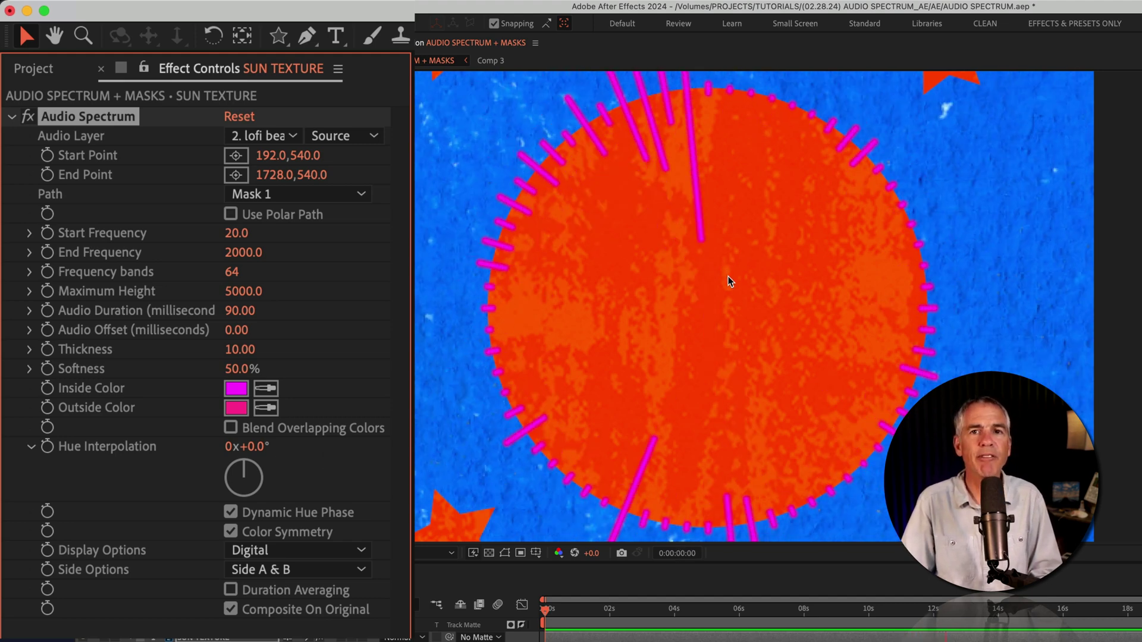
Set the spectrum Thickness to 5 and Softness to 0%
{"action": "left_click", "coordinate": [235, 350]}
{"action": "type", "text": "5"}
{"action": "key", "text": "Return"}
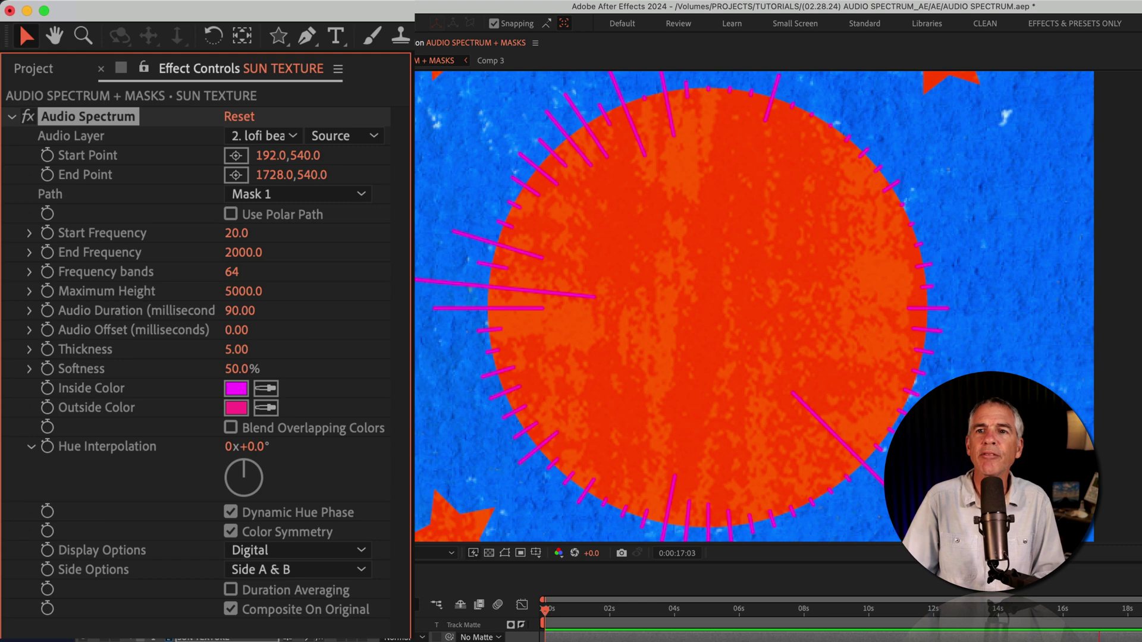
{"action": "left_click", "coordinate": [232, 370]}
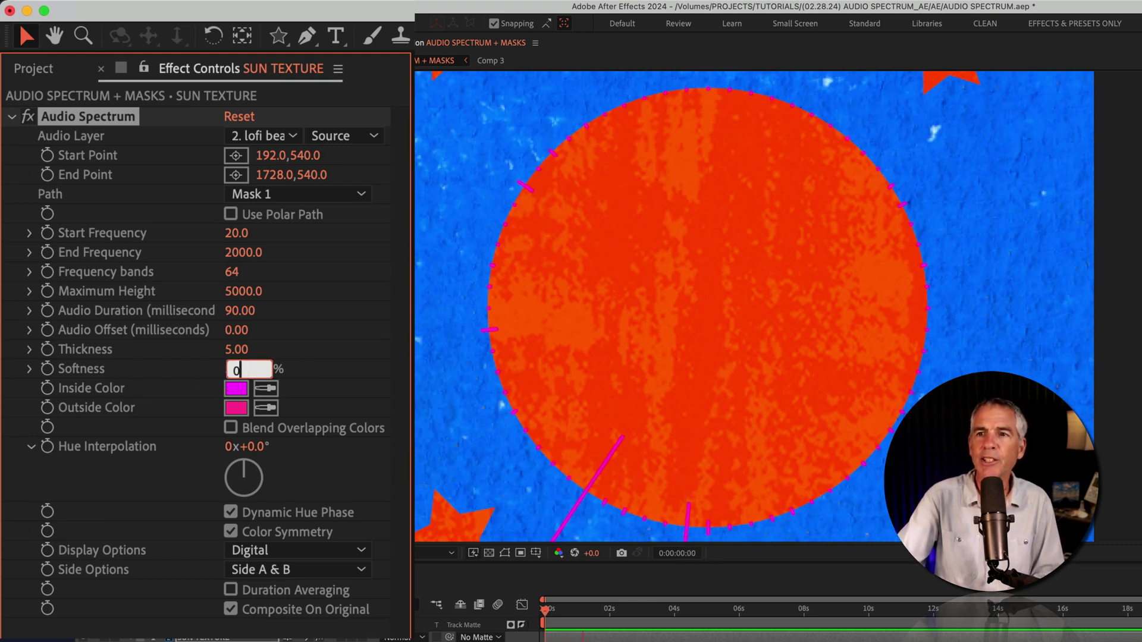
{"action": "type", "text": "0"}
{"action": "key", "text": "Return"}
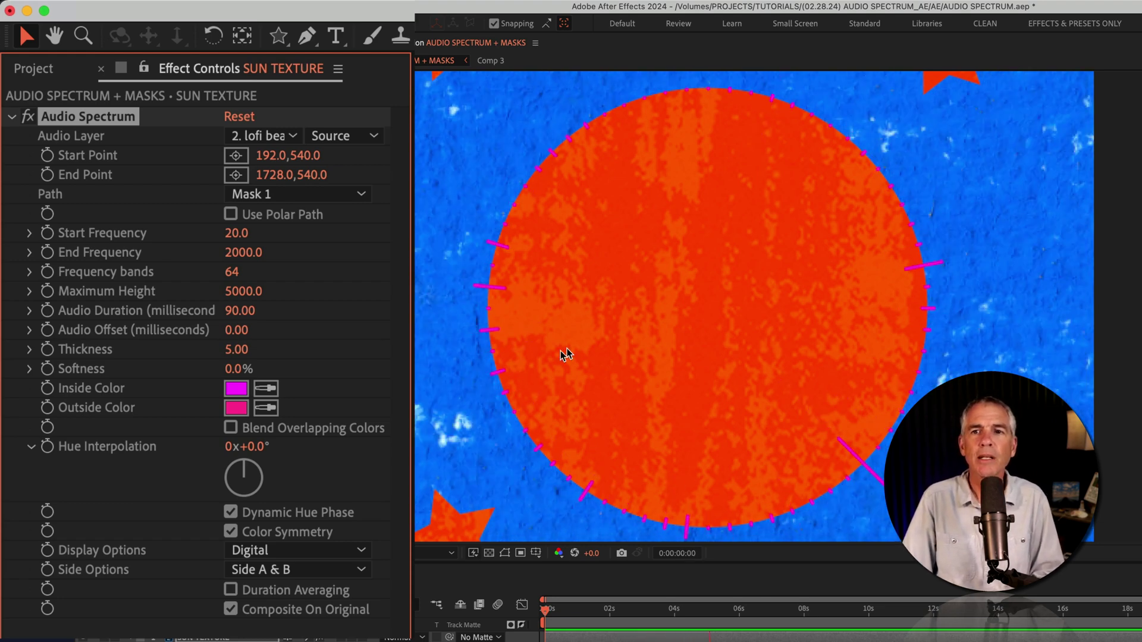
Sample yellow-orange for the Inside and Outside Colors and set Hue Interpolation to 5x
{"action": "left_click", "coordinate": [266, 390]}
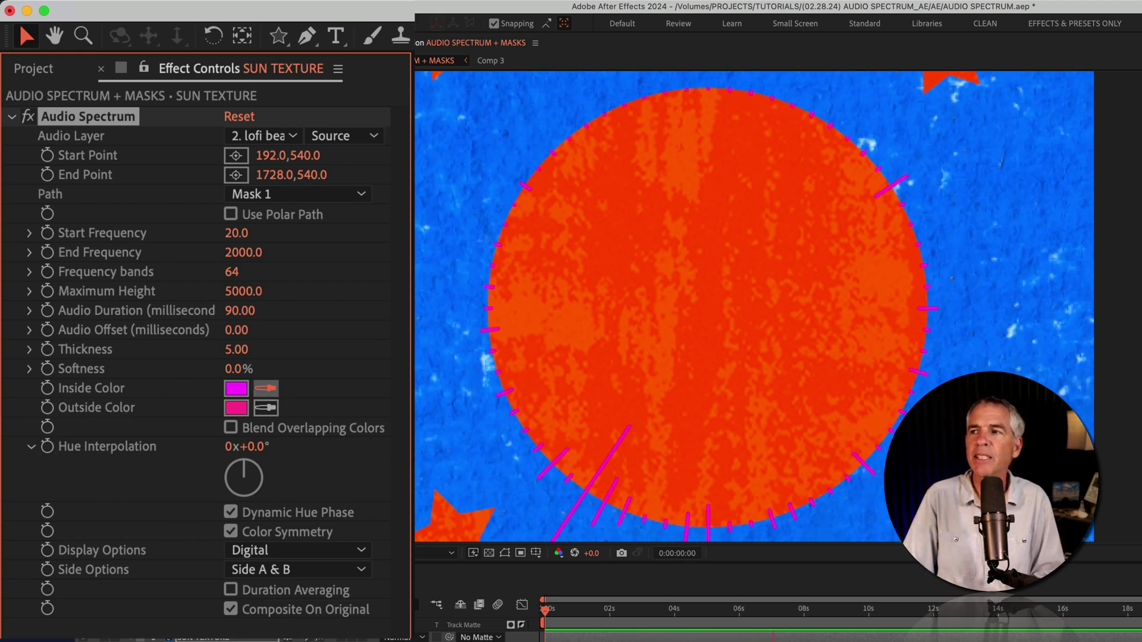
{"action": "left_click", "coordinate": [594, 298]}
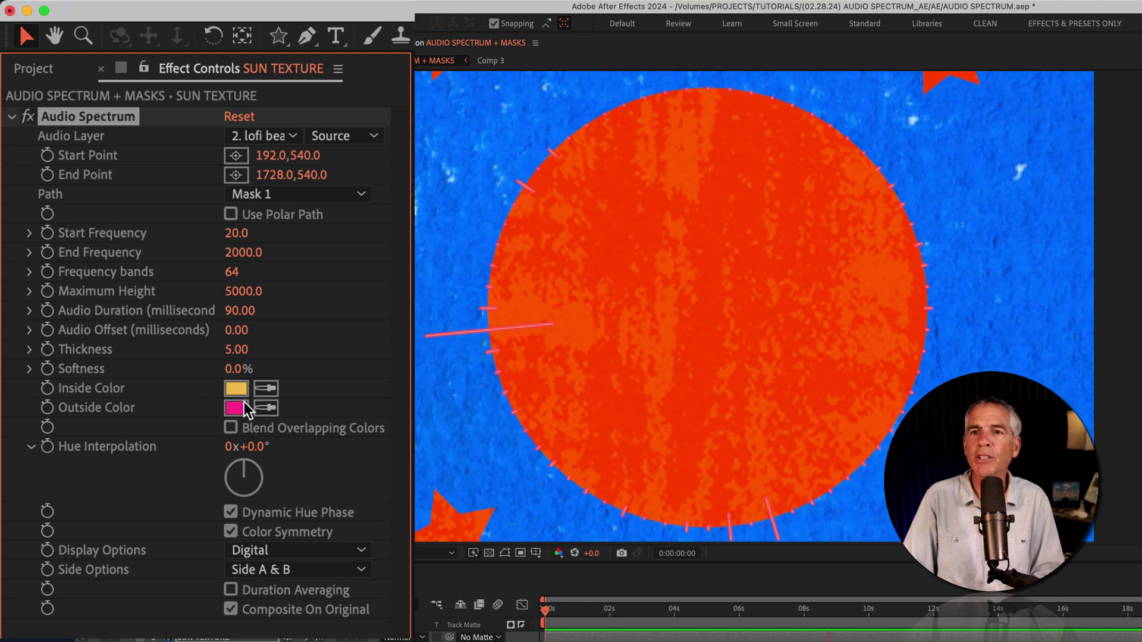
{"action": "left_click", "coordinate": [266, 409]}
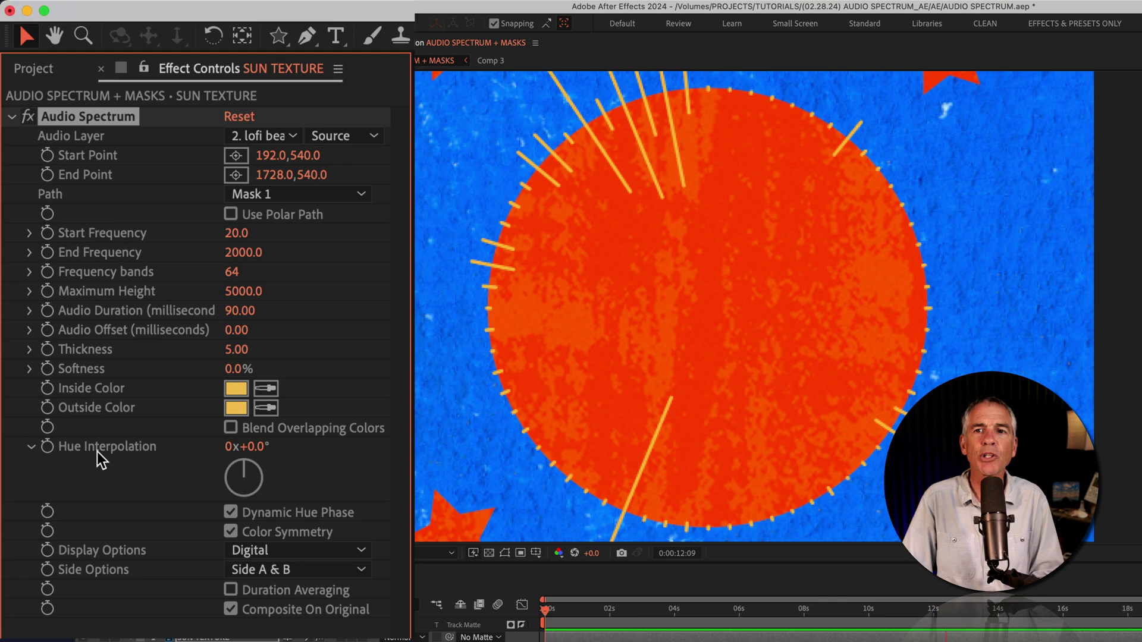
{"action": "key", "text": "space"}
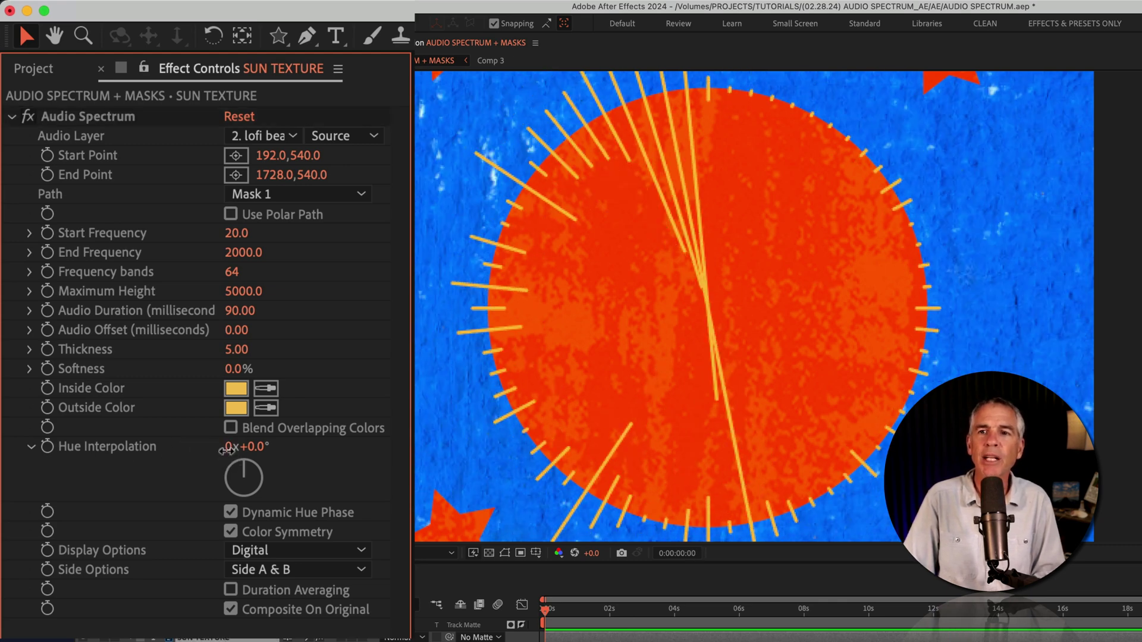
{"action": "type", "text": "5"}
{"action": "key", "text": "Return"}
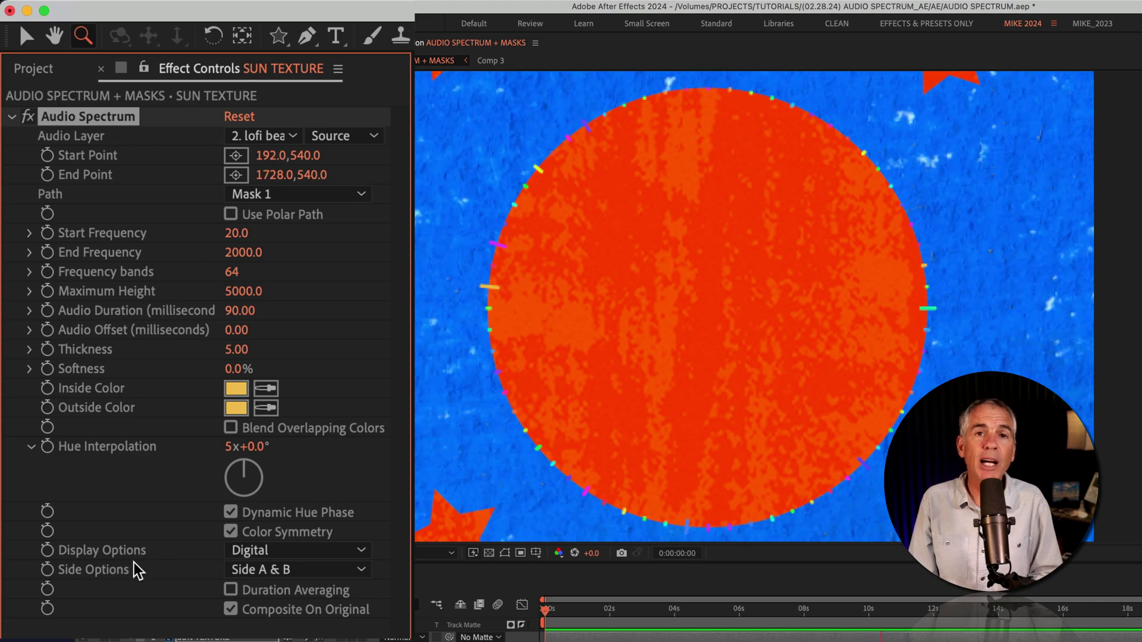
Compare Analog lines, Analog dots and Digital display options, then set Side Options to Side B
{"action": "left_click", "coordinate": [256, 556]}
{"action": "left_click", "coordinate": [262, 553]}
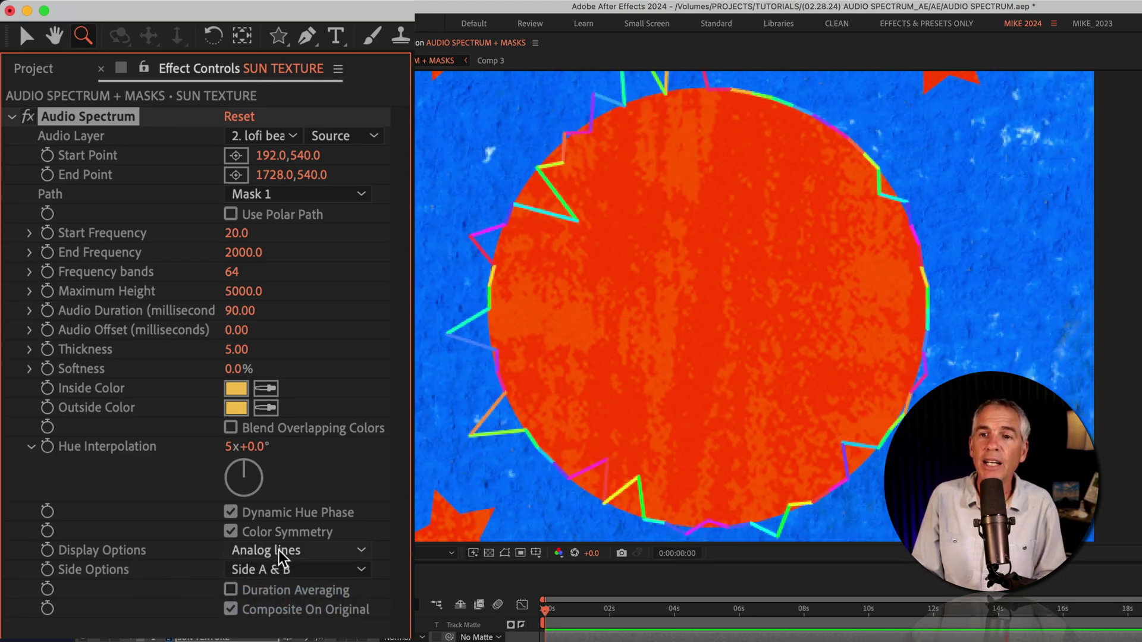
{"action": "left_click", "coordinate": [279, 552]}
{"action": "left_click", "coordinate": [275, 628]}
{"action": "left_click", "coordinate": [279, 551]}
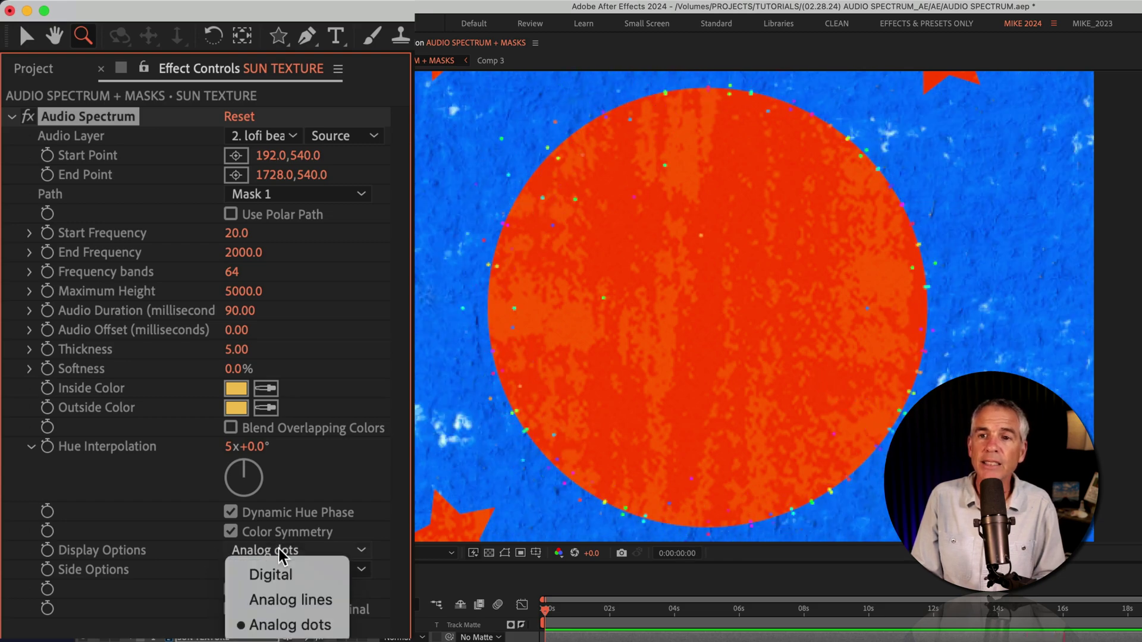
{"action": "left_click", "coordinate": [271, 574]}
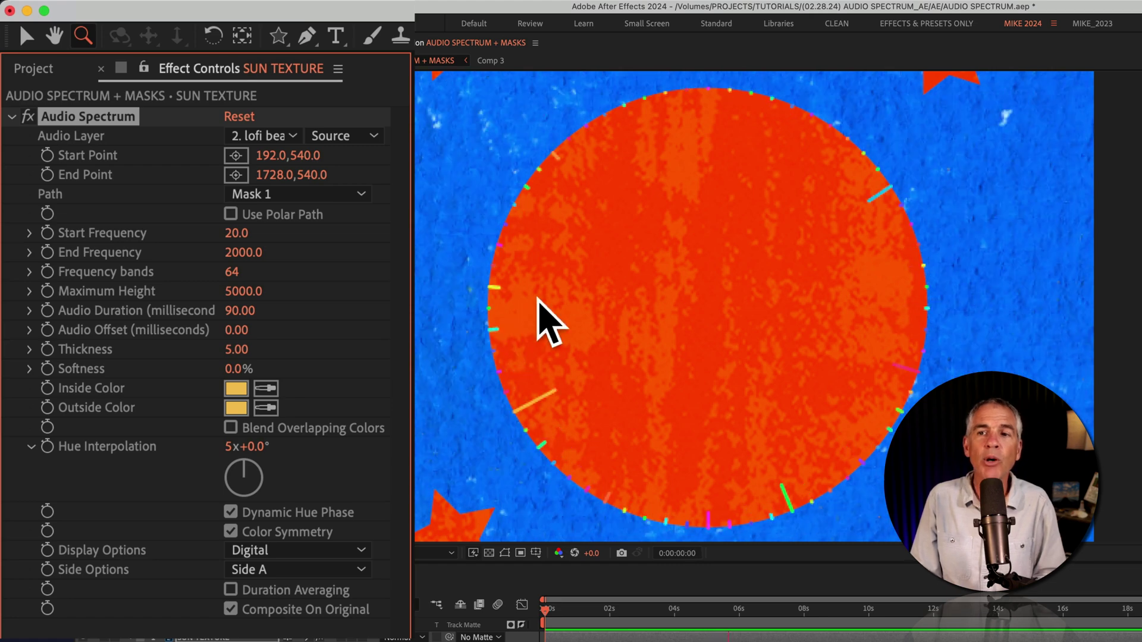
{"action": "left_click", "coordinate": [307, 569]}
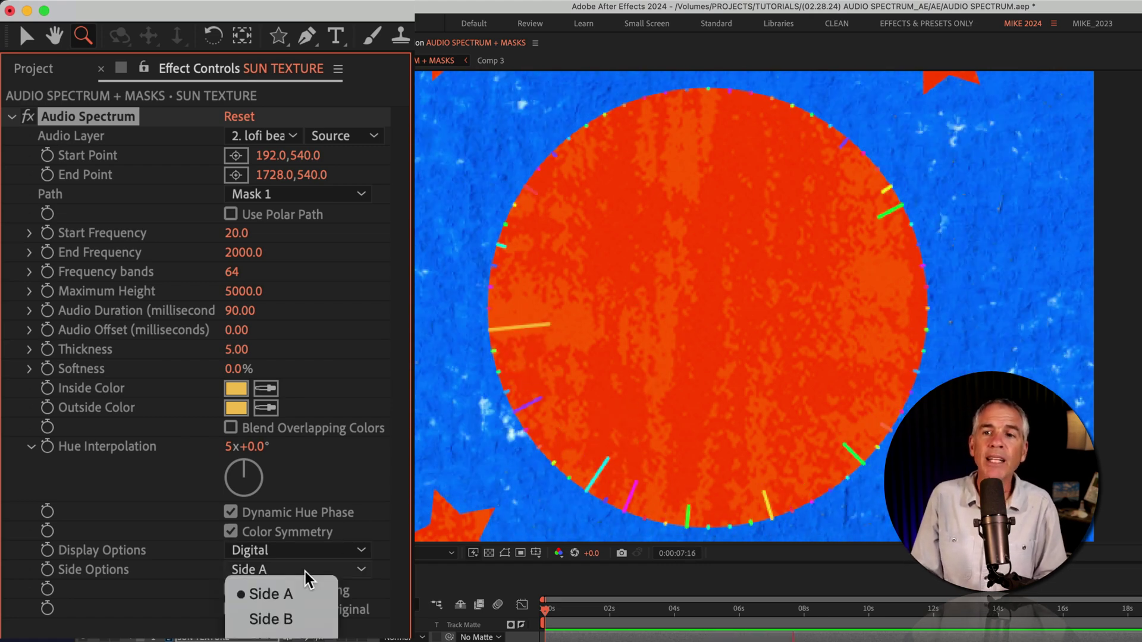
{"action": "left_click", "coordinate": [309, 619]}
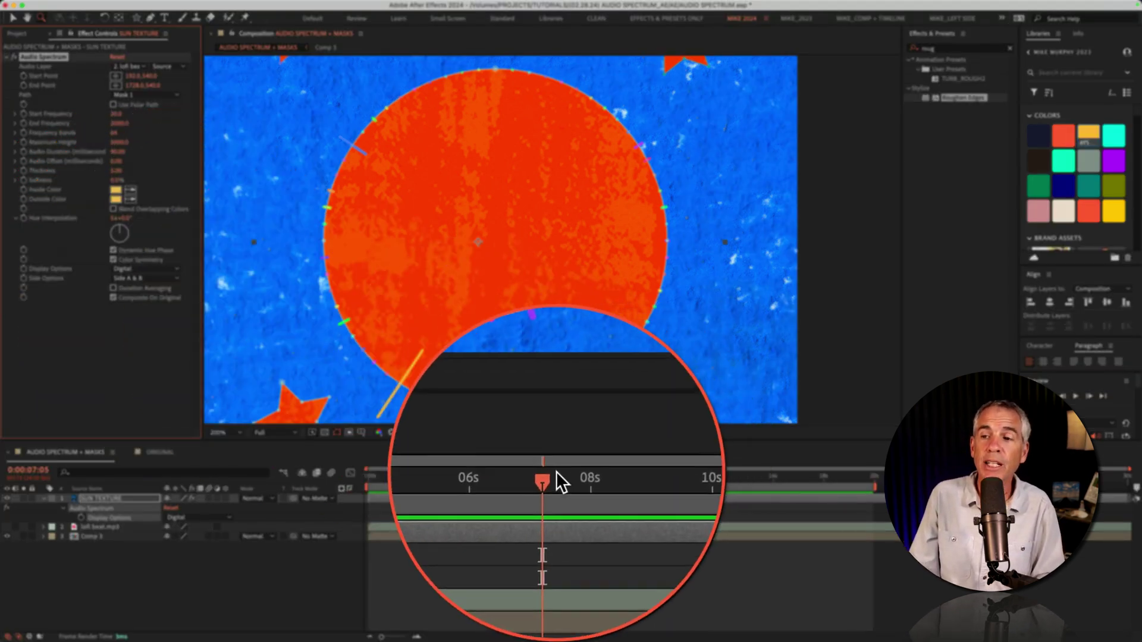
Keyframe Display Options and Side Options at 0, then switch to Analog lines at about 0:00:01:11
{"action": "left_click_drag", "start_coordinate": [551, 471], "coordinate": [372, 471]}
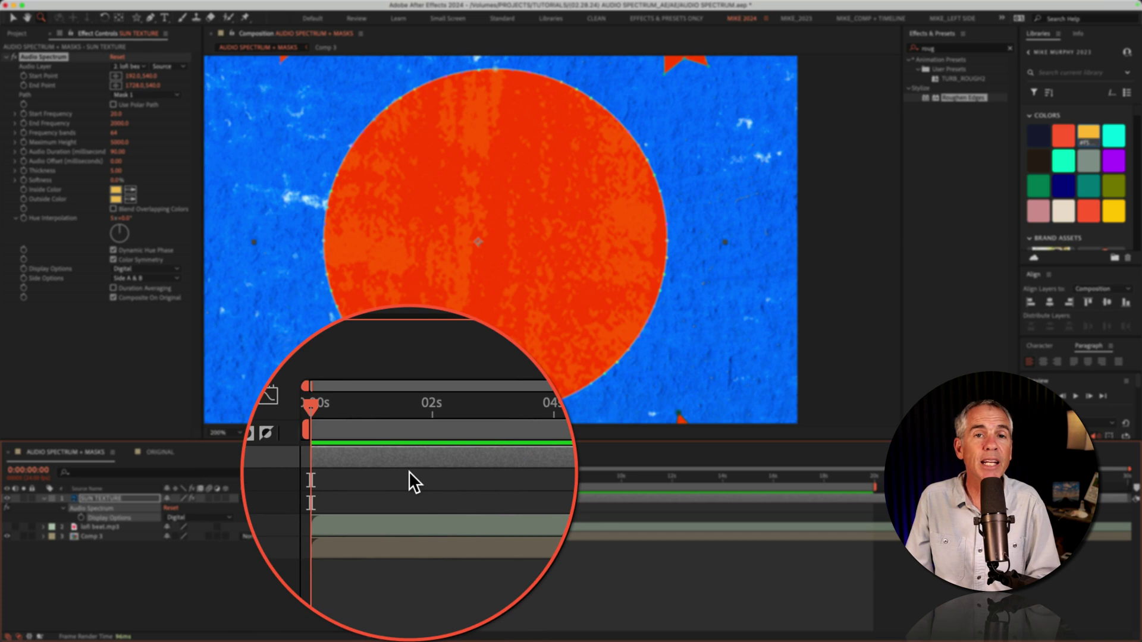
{"action": "left_click", "coordinate": [58, 269]}
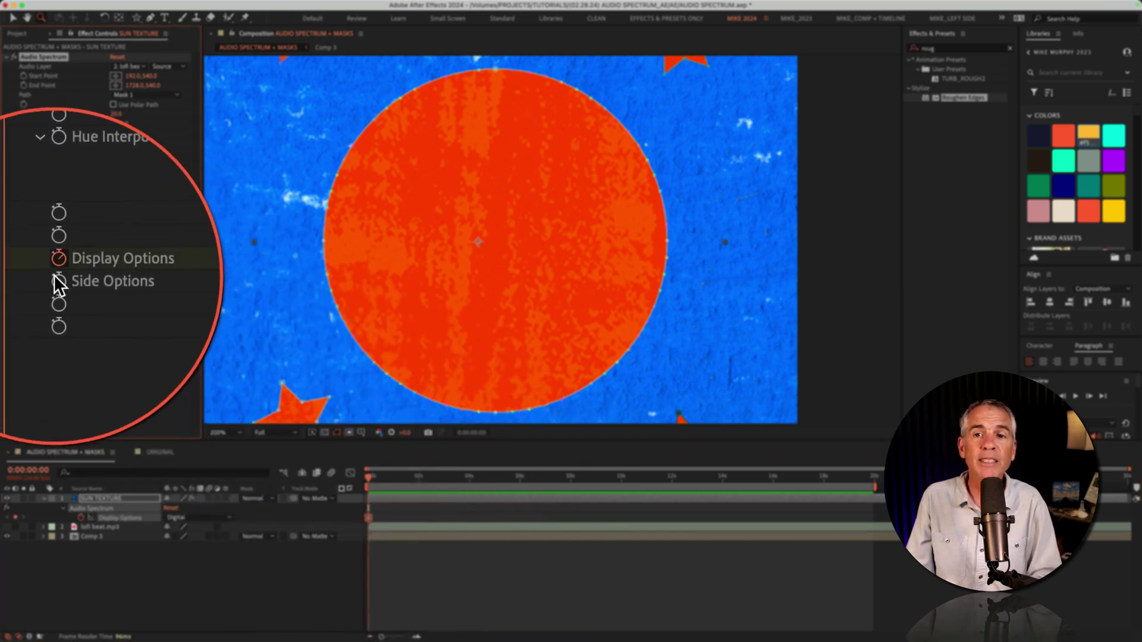
{"action": "left_click", "coordinate": [58, 291]}
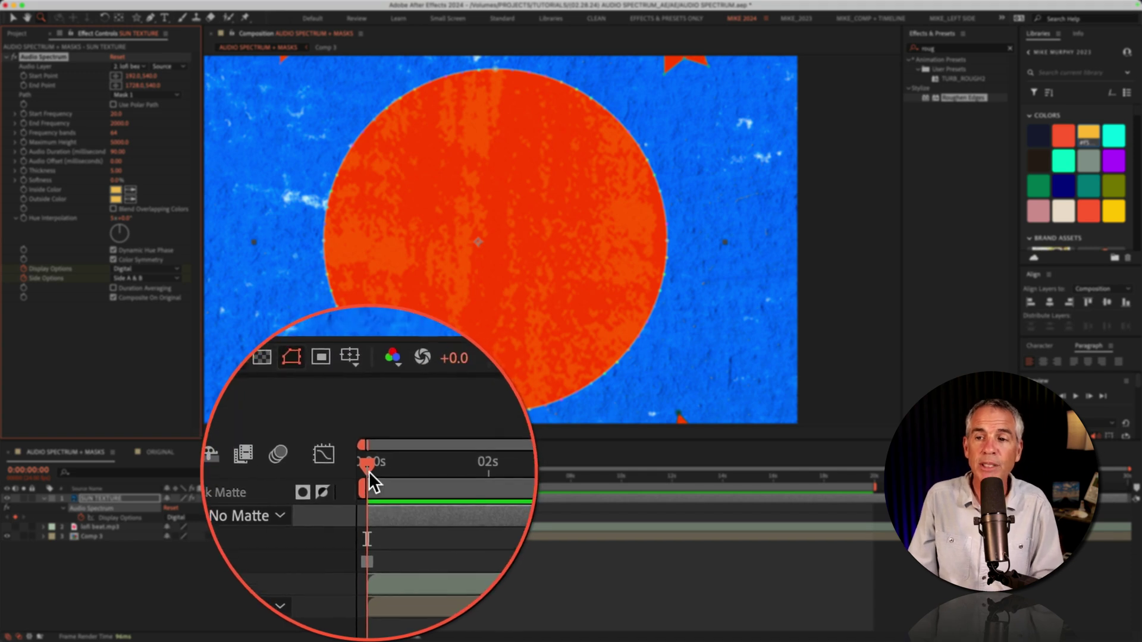
{"action": "left_click_drag", "start_coordinate": [369, 471], "coordinate": [419, 471]}
{"action": "left_click", "coordinate": [169, 274]}
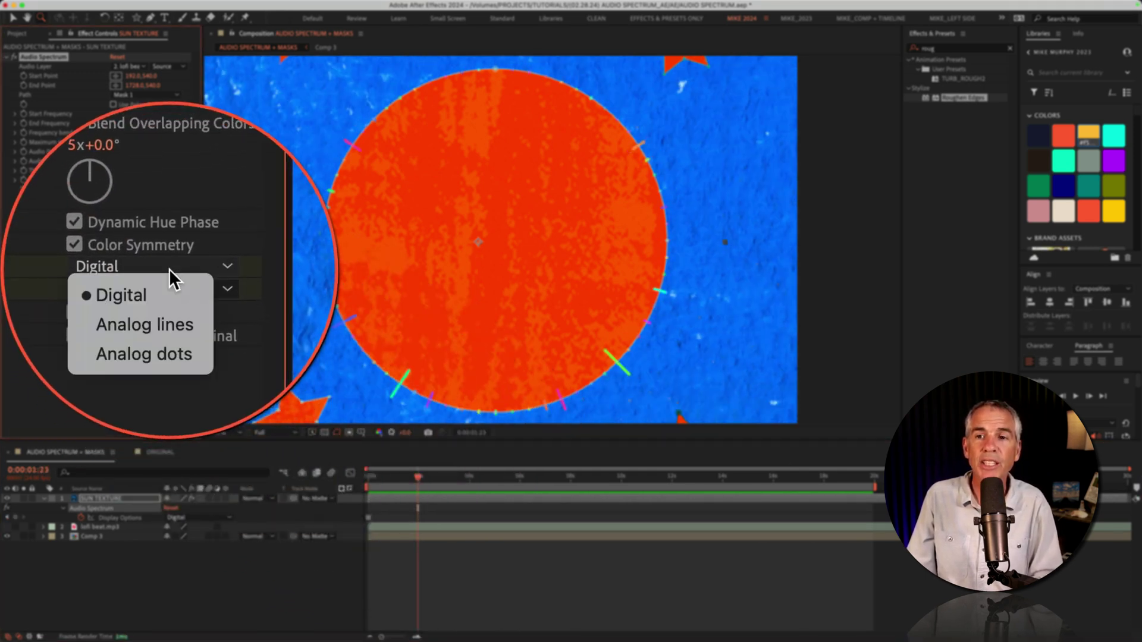
{"action": "left_click", "coordinate": [169, 293]}
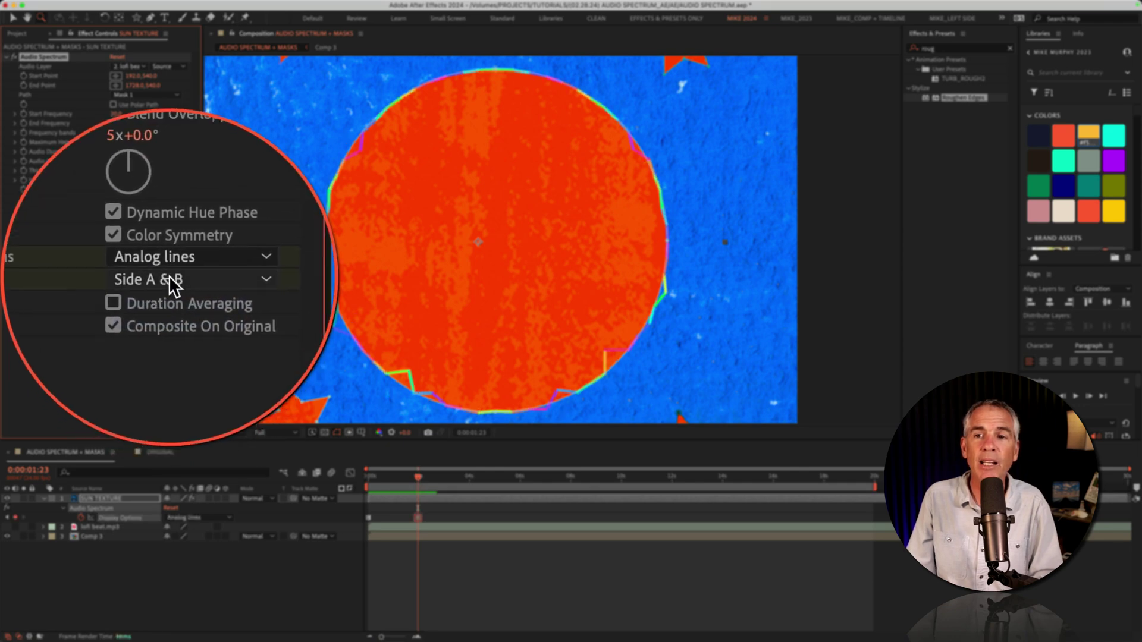
{"action": "left_click", "coordinate": [169, 276]}
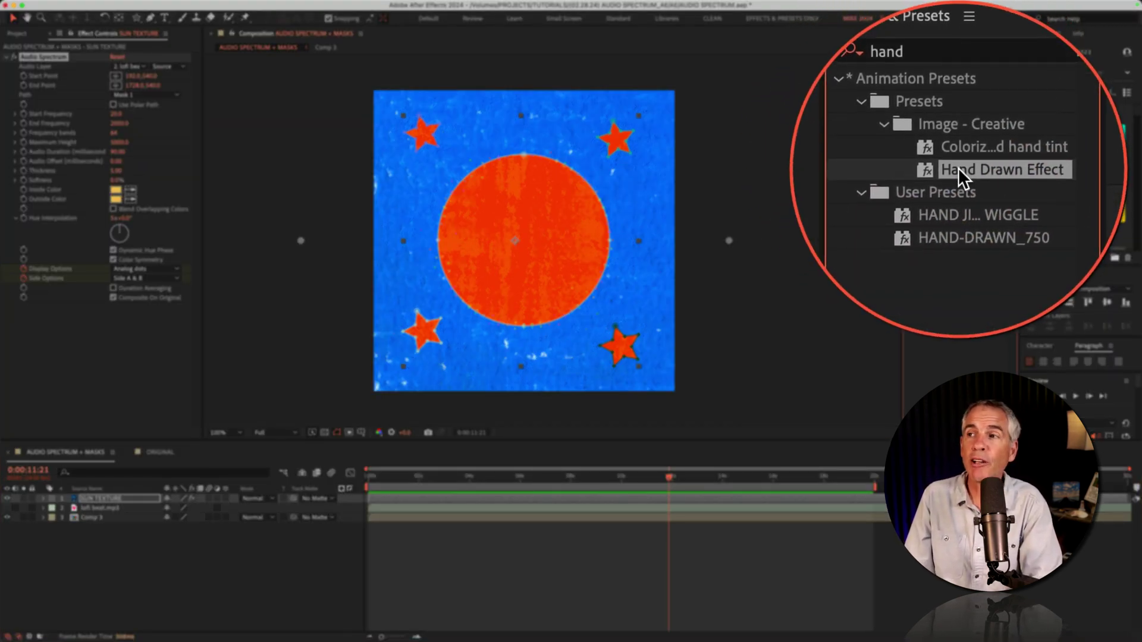
Apply the Hand Drawn Effect preset to SUN TEXTURE, enable lofi beat.mp3 audio and preview
{"action": "mouse_move", "coordinate": [952, 96]}
{"action": "left_mouse_down"}
{"action": "mouse_move", "coordinate": [230, 398]}
{"action": "mouse_move", "coordinate": [102, 497]}
{"action": "left_mouse_up"}
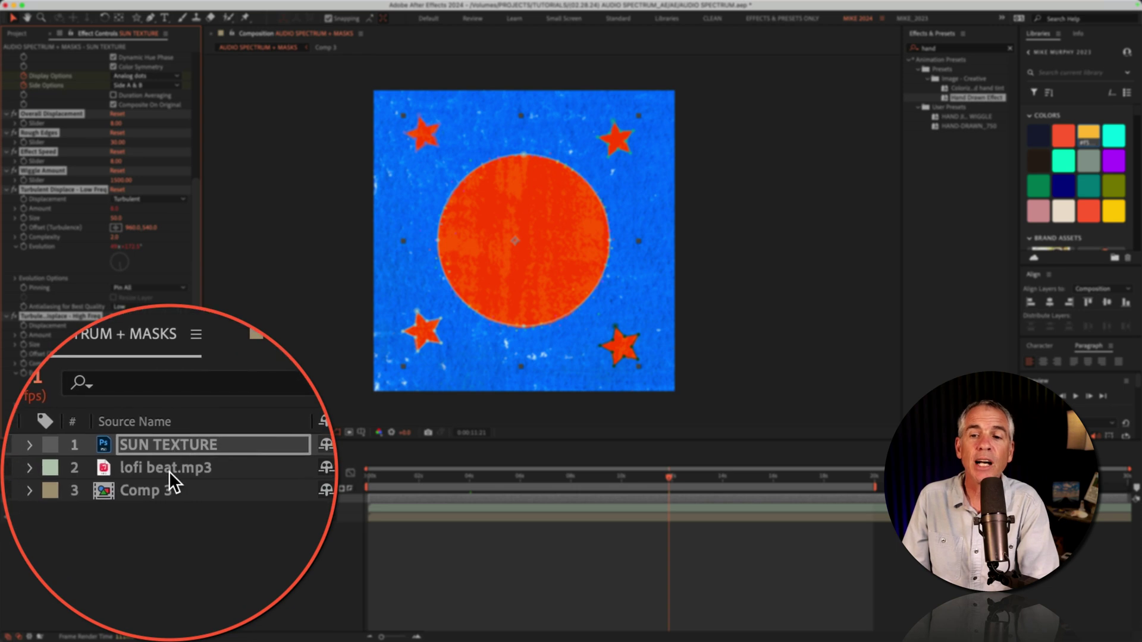
{"action": "left_click", "coordinate": [110, 507]}
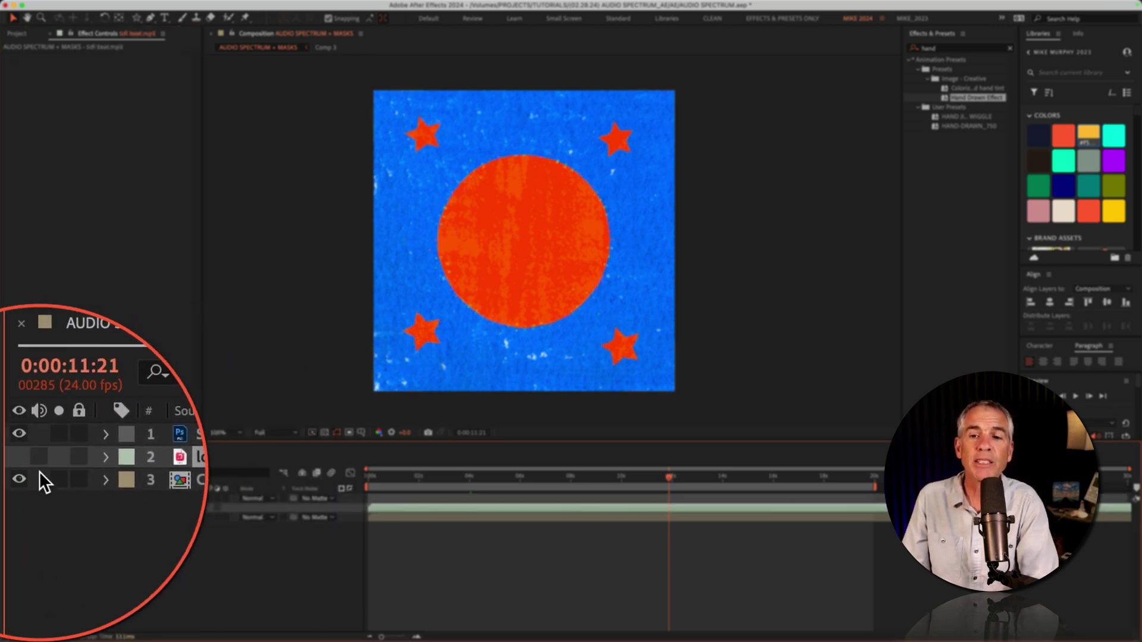
{"action": "left_click", "coordinate": [14, 507]}
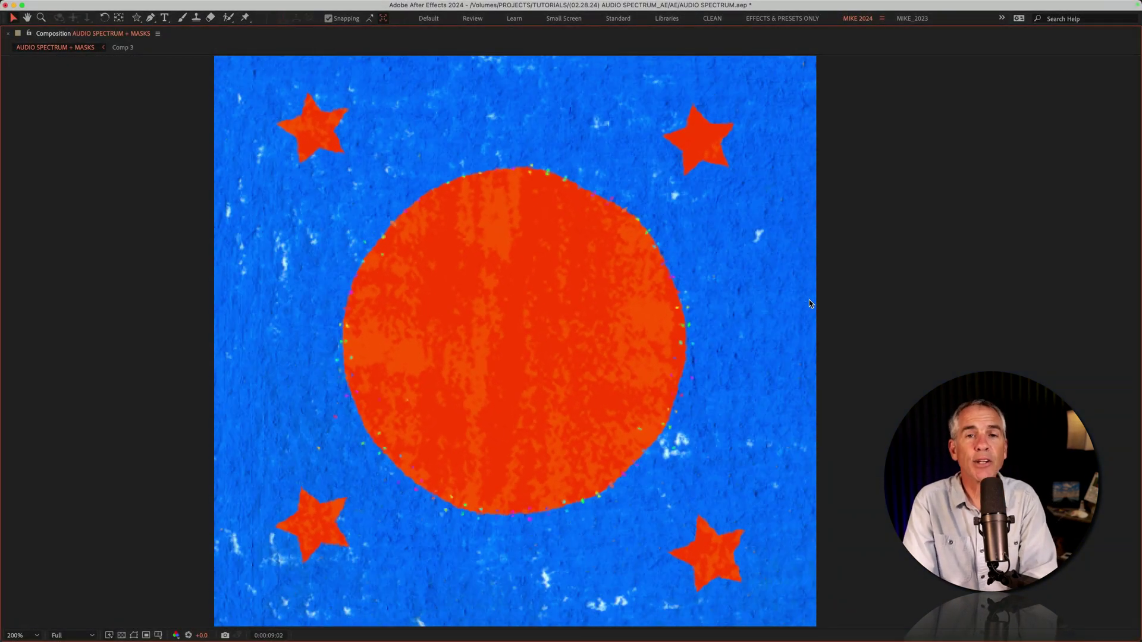
{"action": "key", "text": "space"}
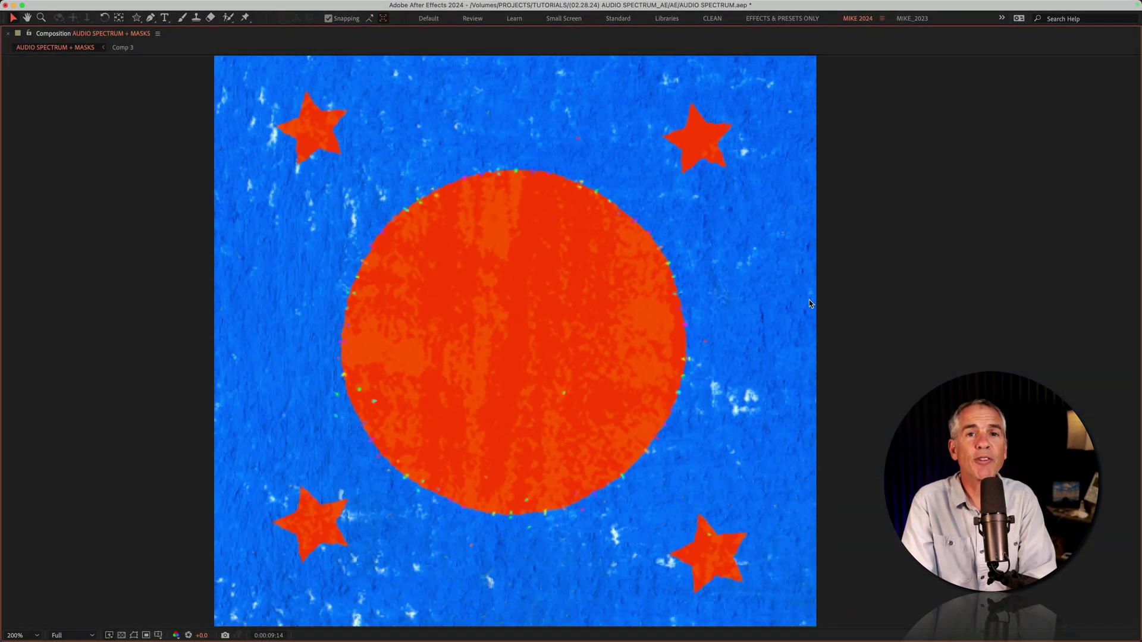